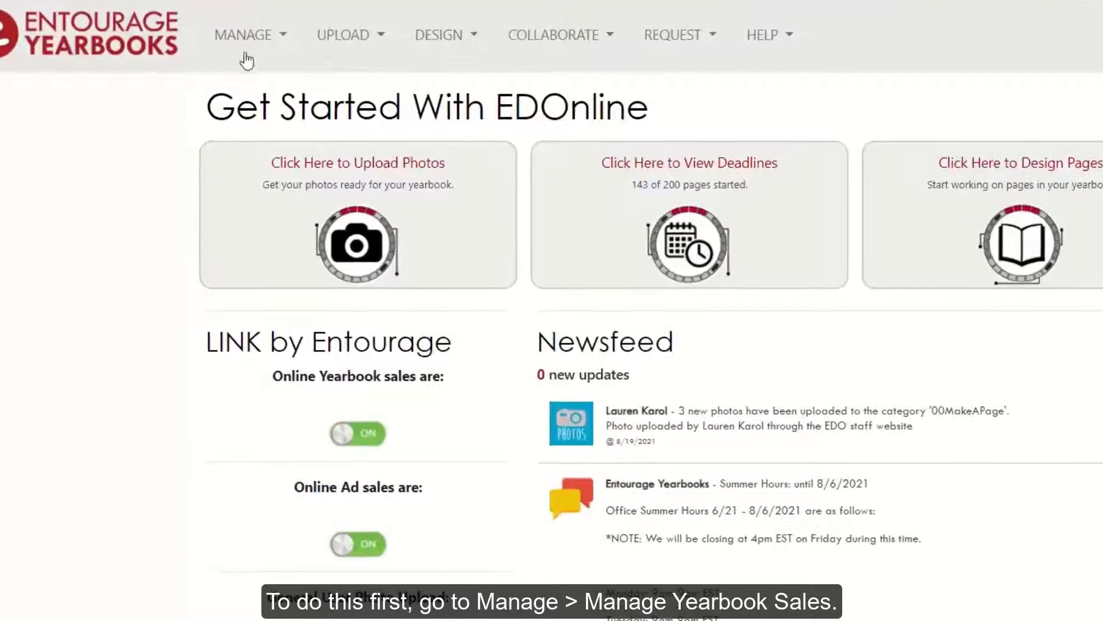
# - Open the online sales setup form for yearbook sales
pyautogui.click(241, 48)
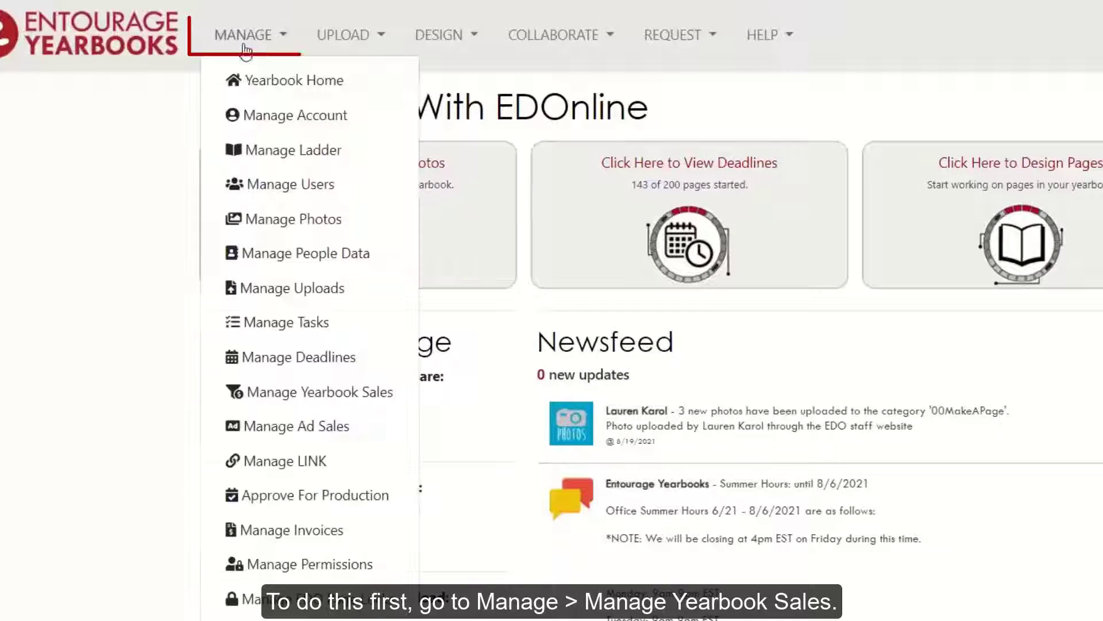
pyautogui.click(296, 394)
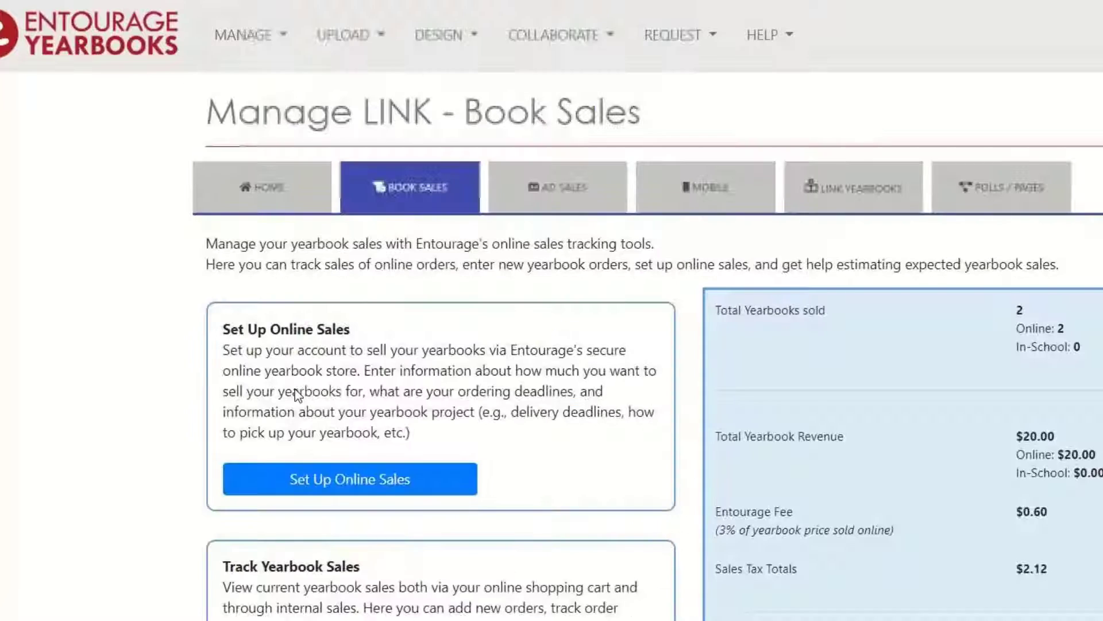
pyautogui.scroll(-3, 299, 385)
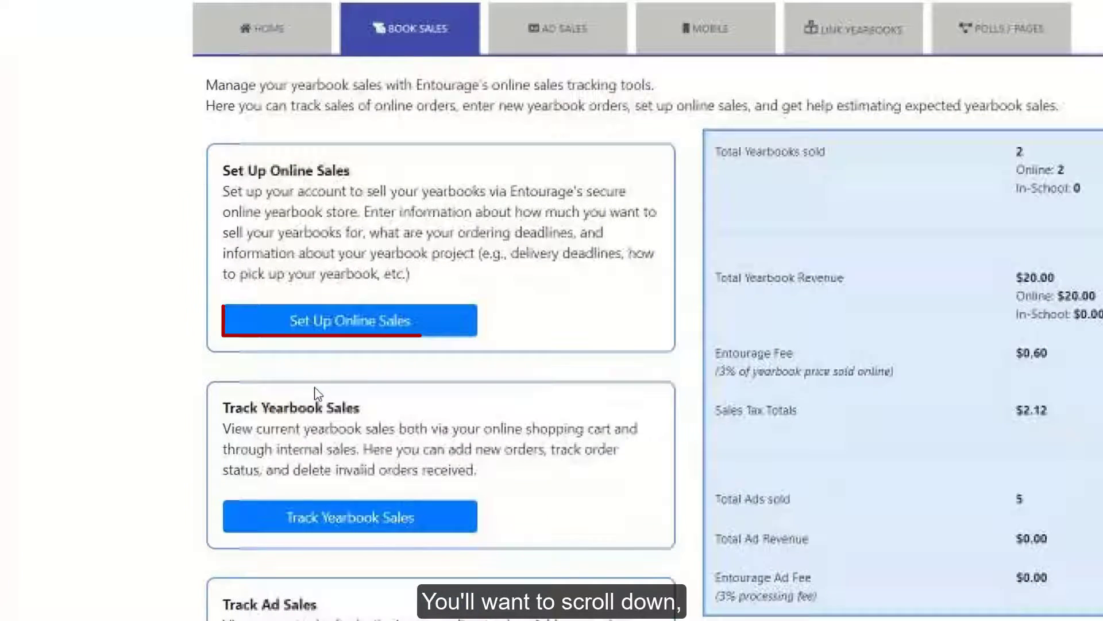
pyautogui.click(343, 323)
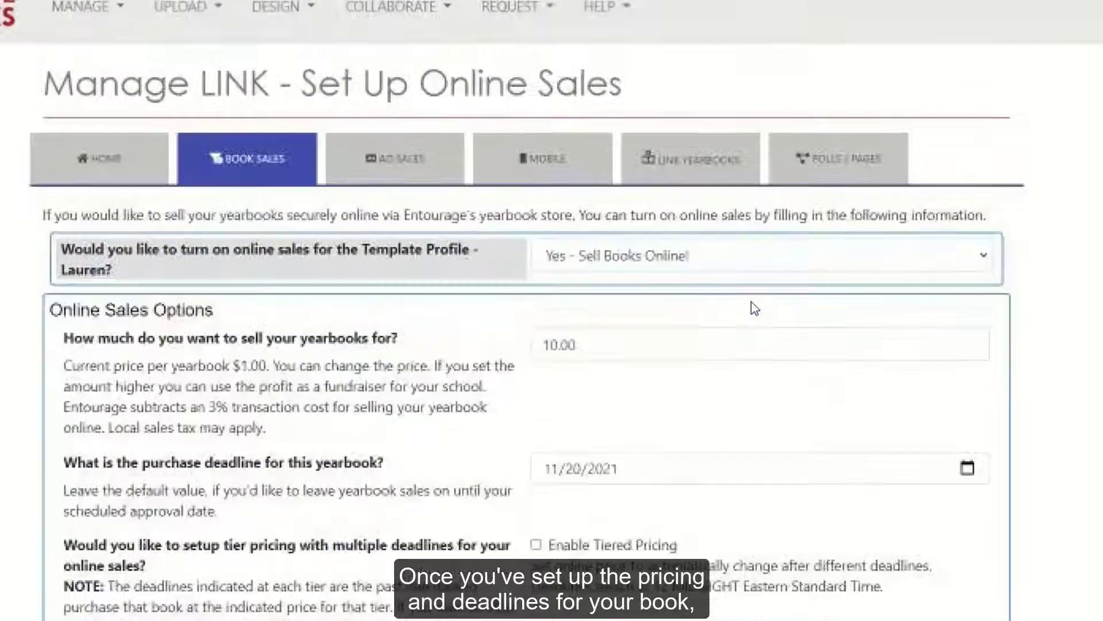
# - Enable the Personalized Cover Upgrade among the yearbook upgrades and save the online sales settings
pyautogui.scroll(-5, 750, 301)
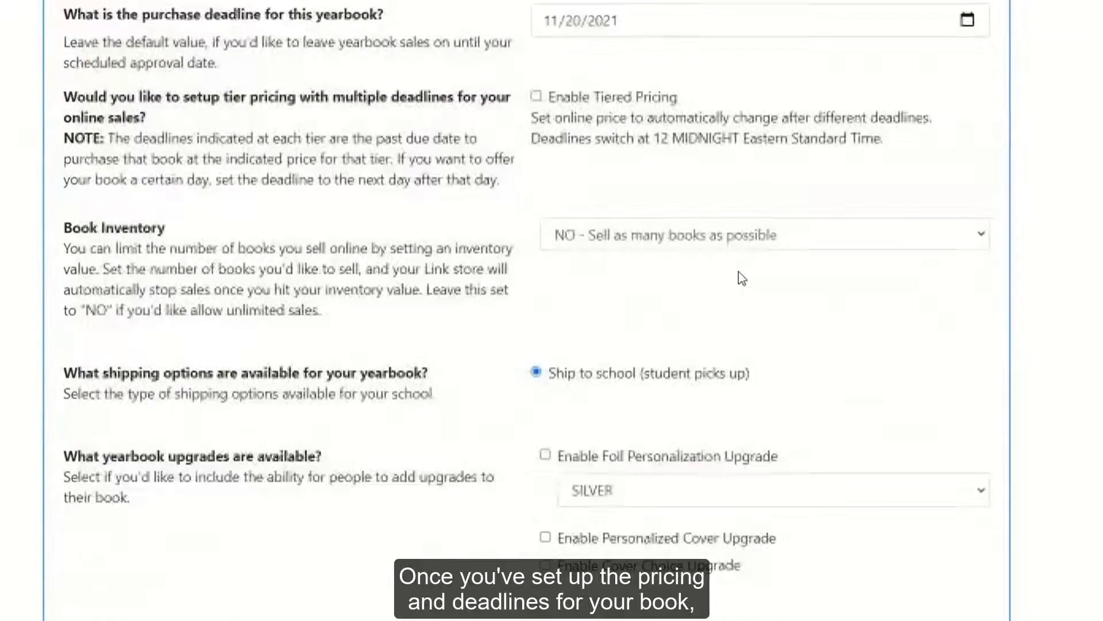
pyautogui.scroll(-5, 741, 278)
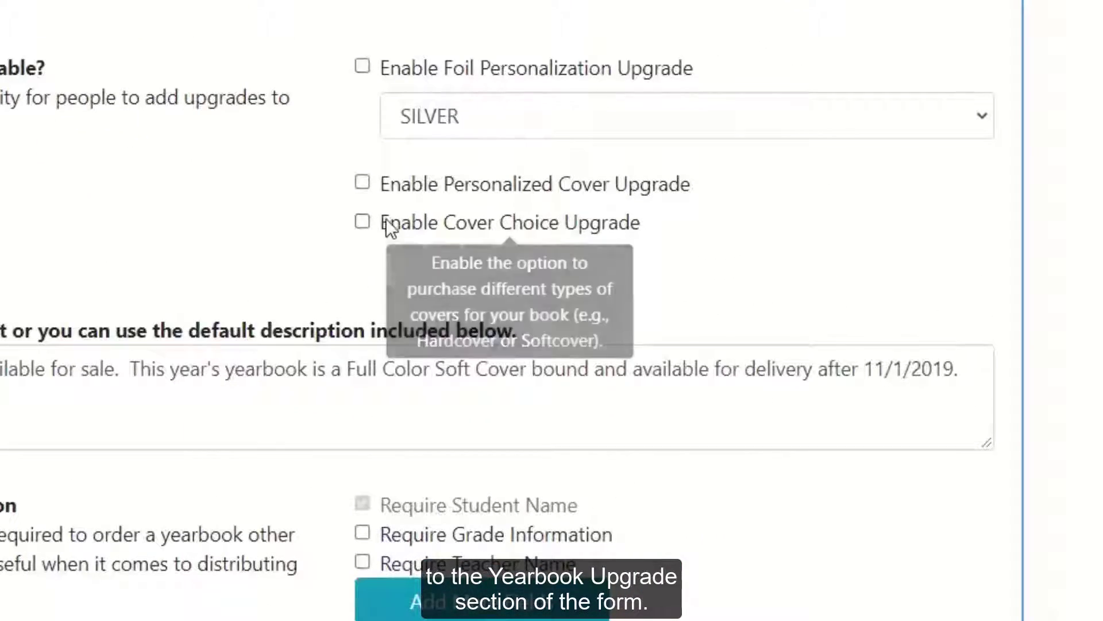
pyautogui.click(363, 184)
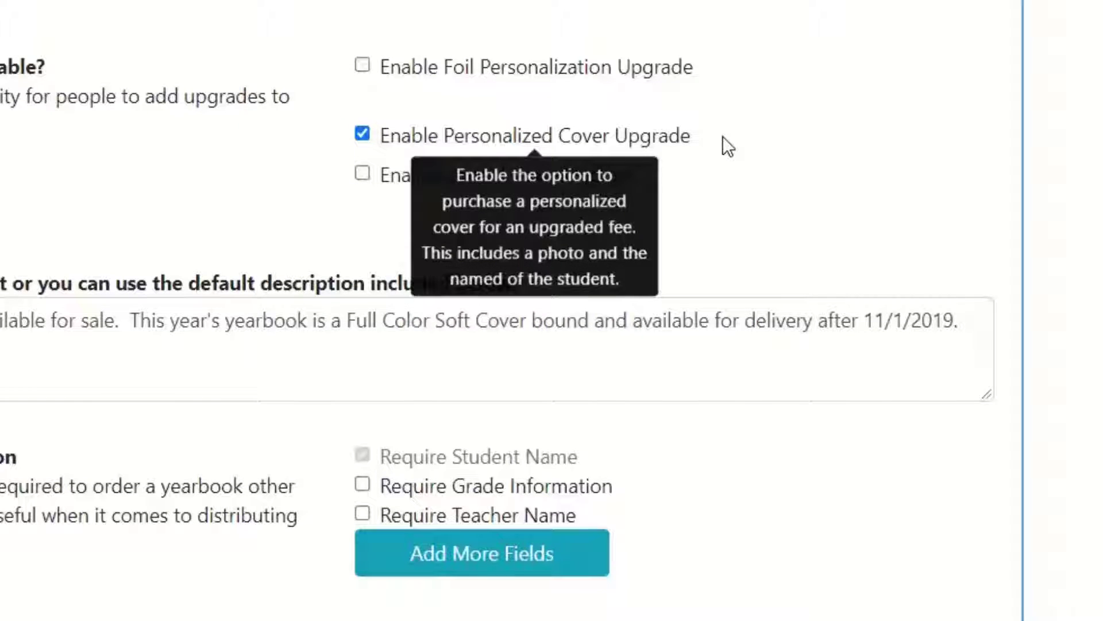
pyautogui.scroll(-8, 722, 136)
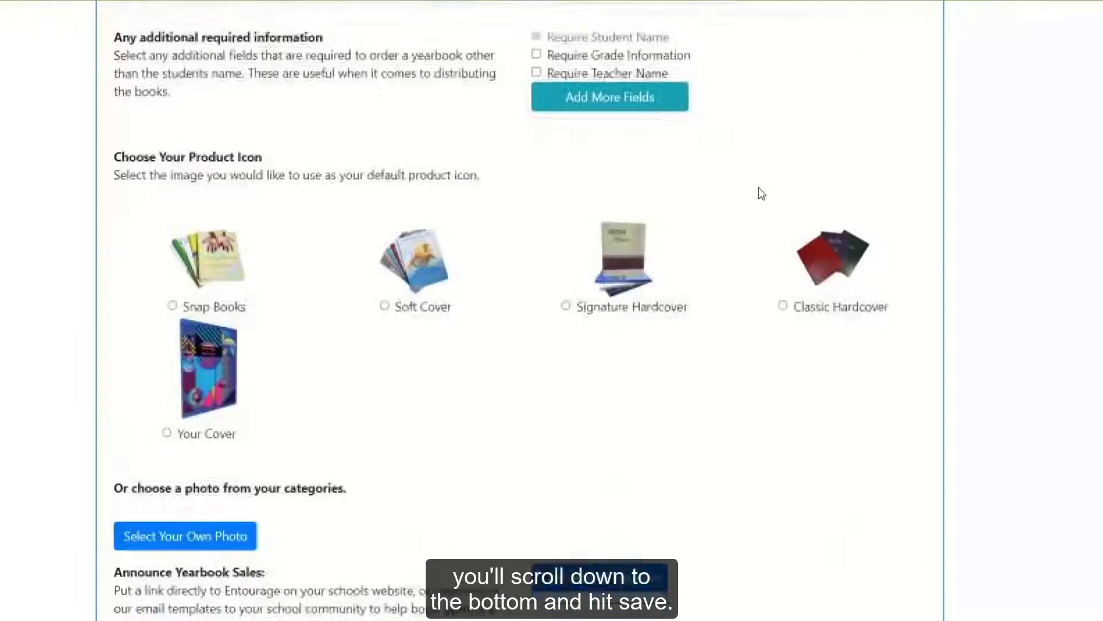
pyautogui.scroll(-7, 763, 193)
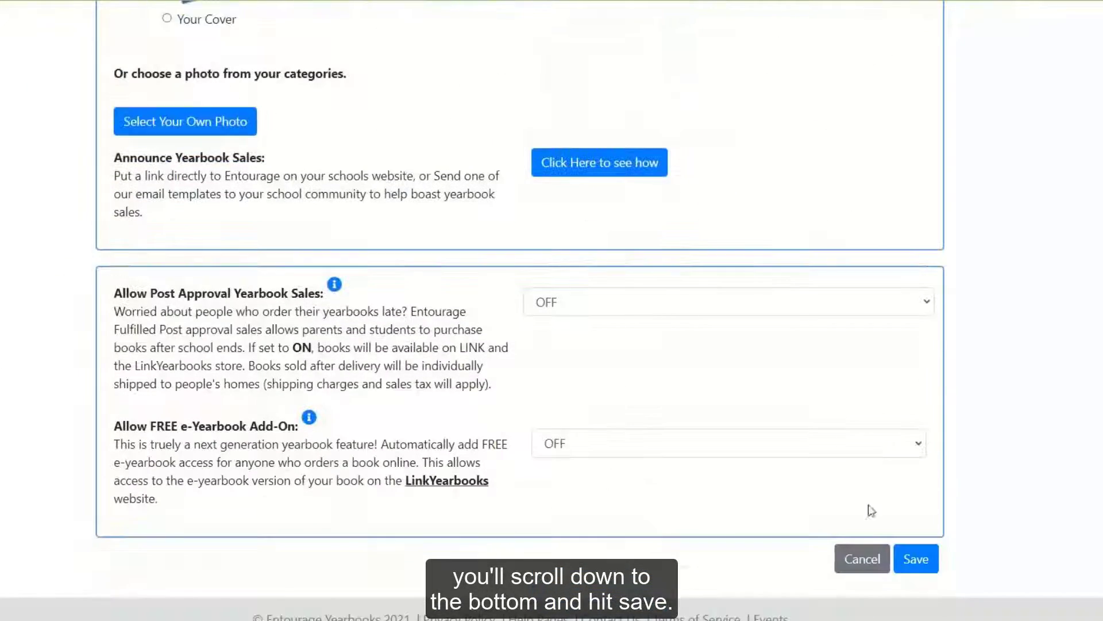
pyautogui.click(917, 562)
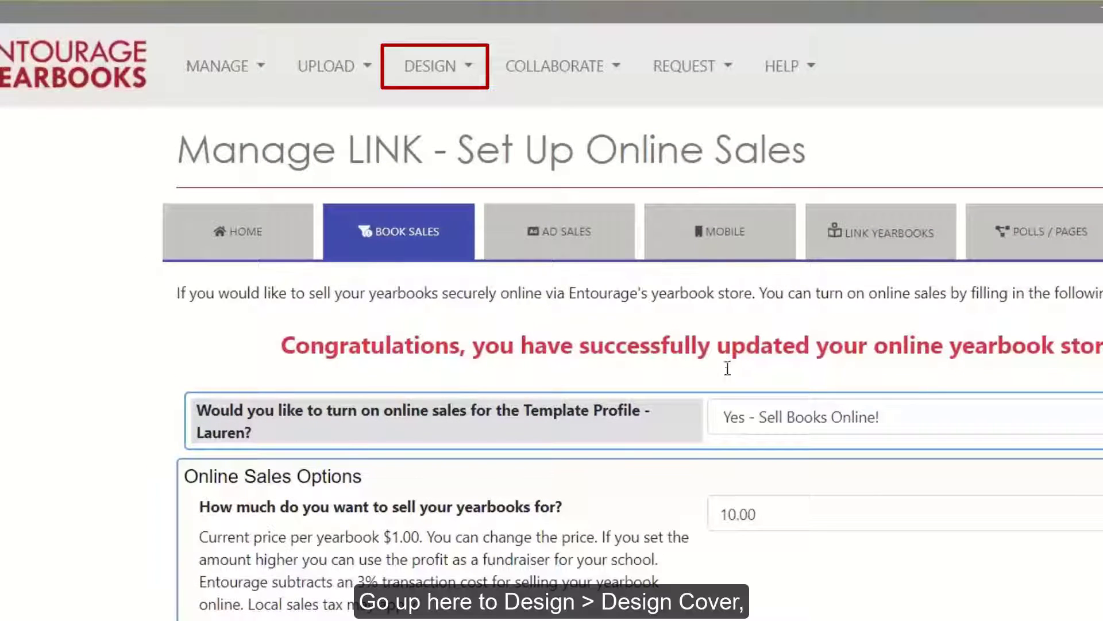
# - Open the yearbook cover in the cover designer and check its option for saving as a template
pyautogui.click(443, 77)
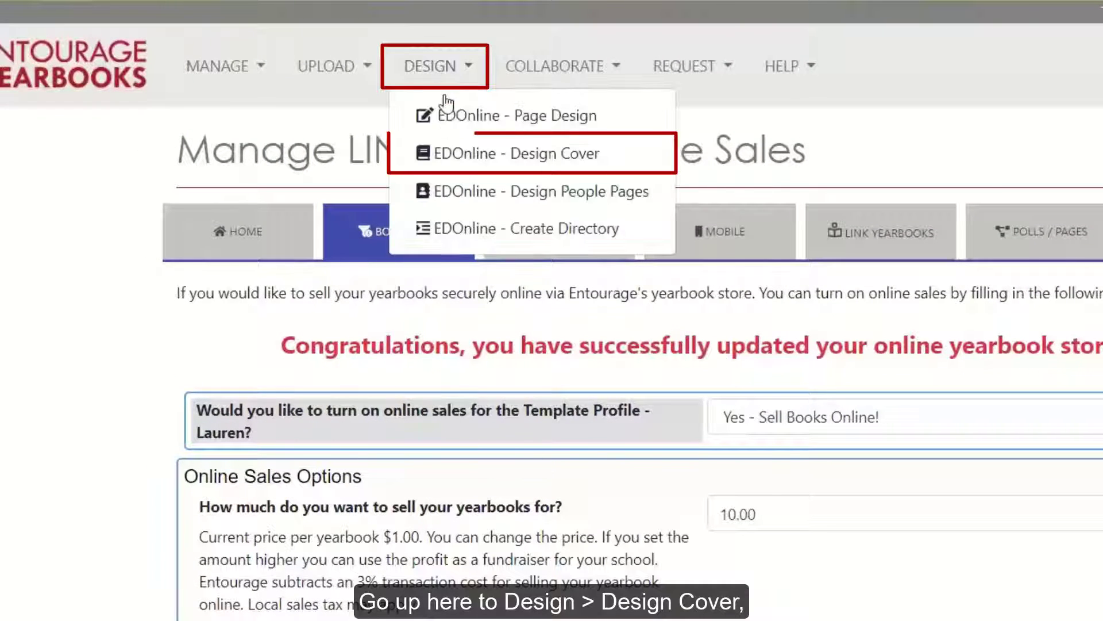
pyautogui.click(440, 150)
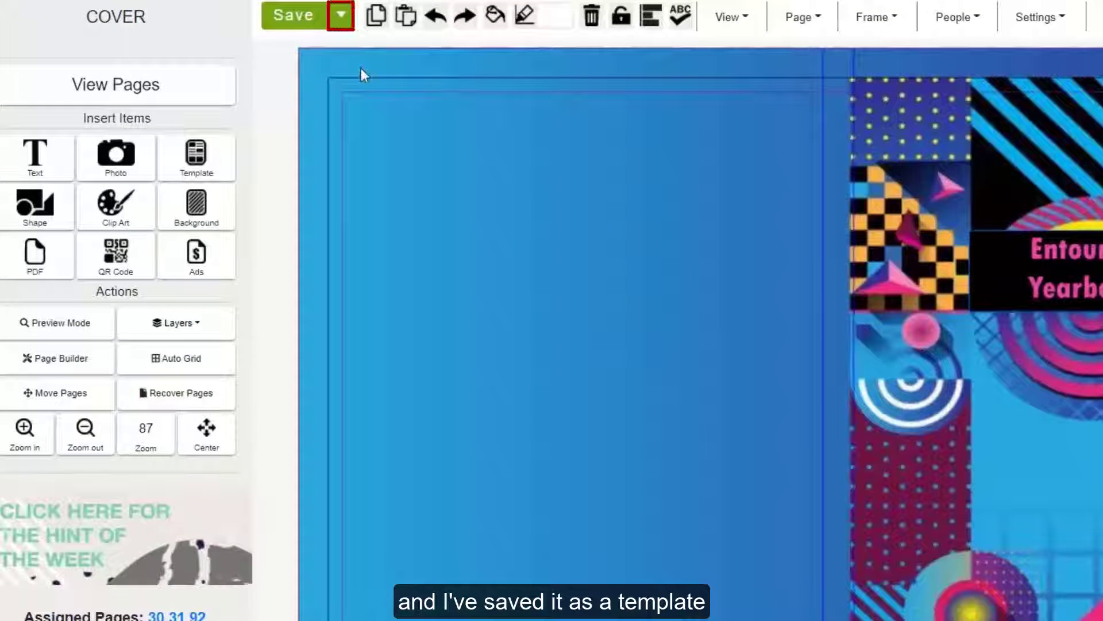
pyautogui.click(342, 26)
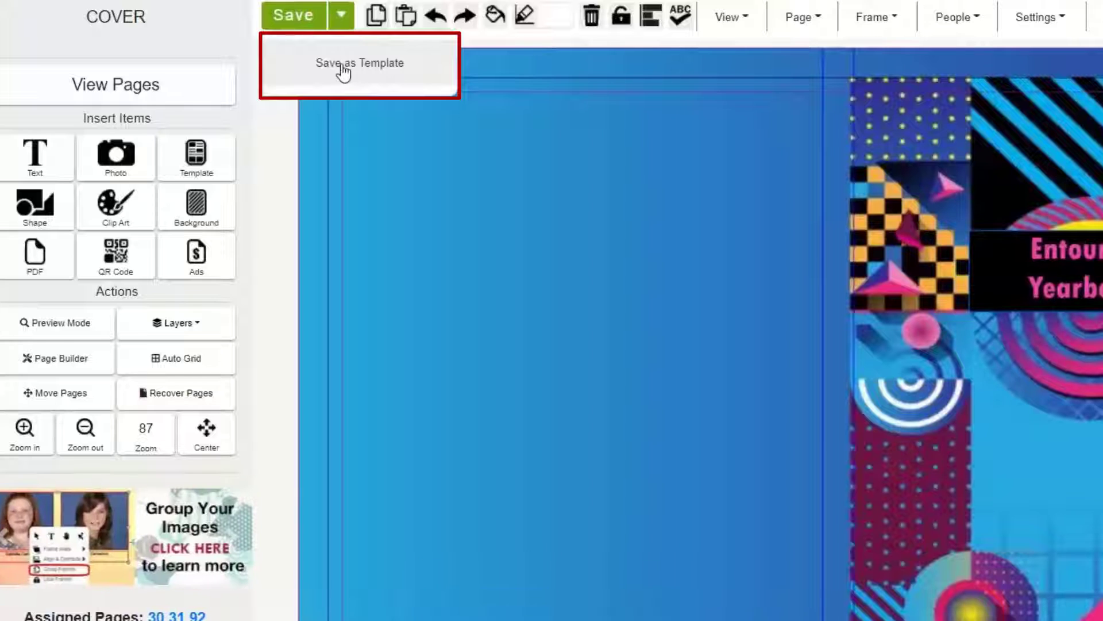
pyautogui.click(342, 30)
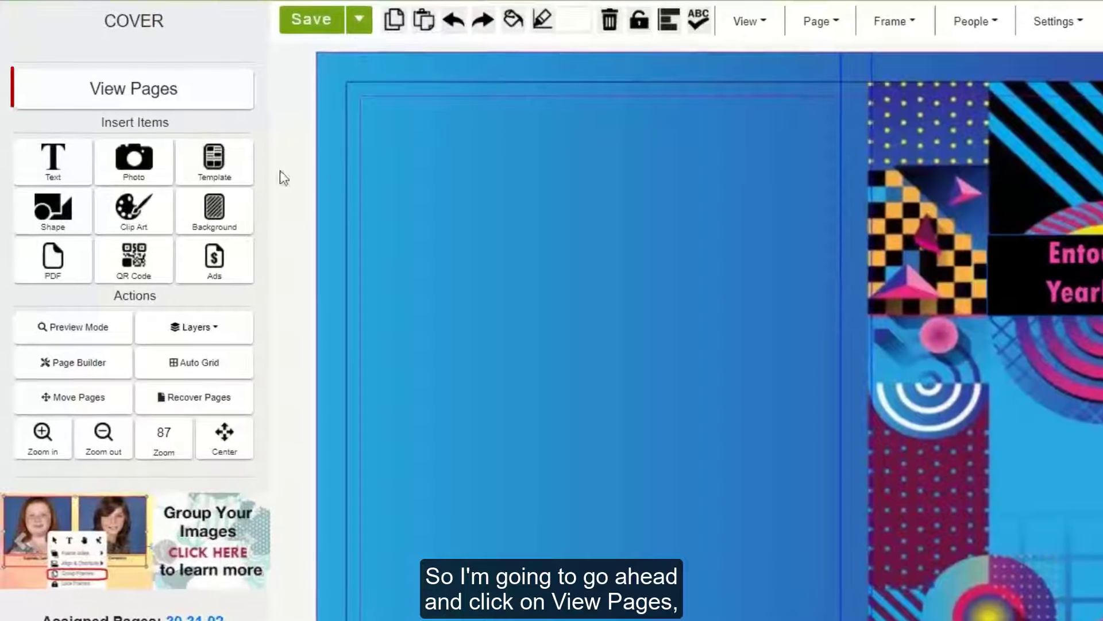
# - Create a new cover option named Dynamic Cover with the cover style Dynamic - Flow Dynamic Data
pyautogui.click(144, 103)
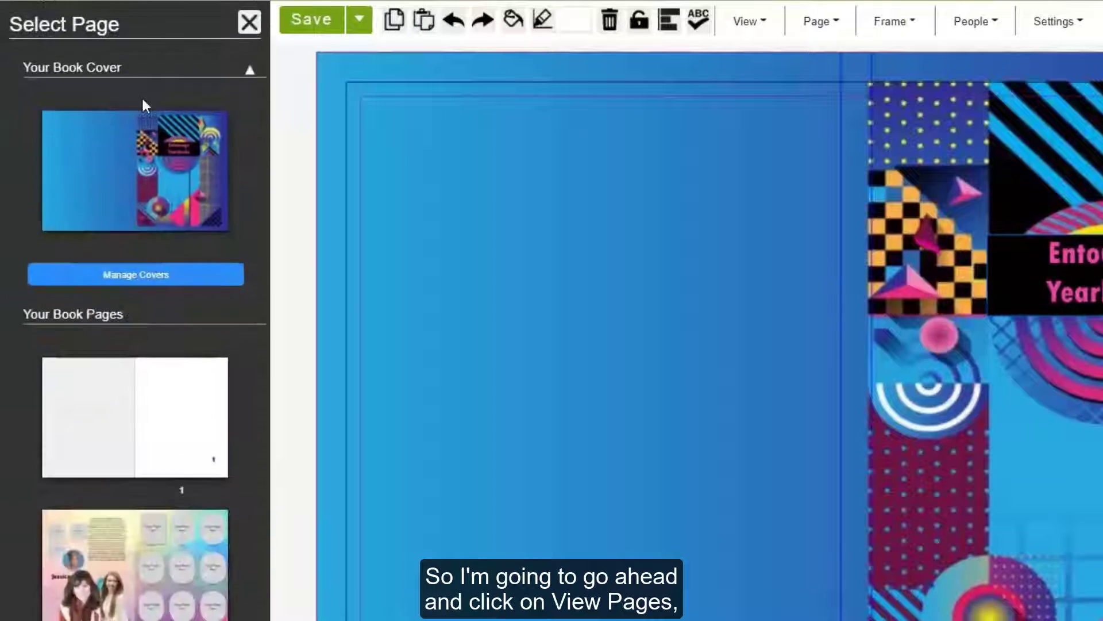
pyautogui.click(132, 273)
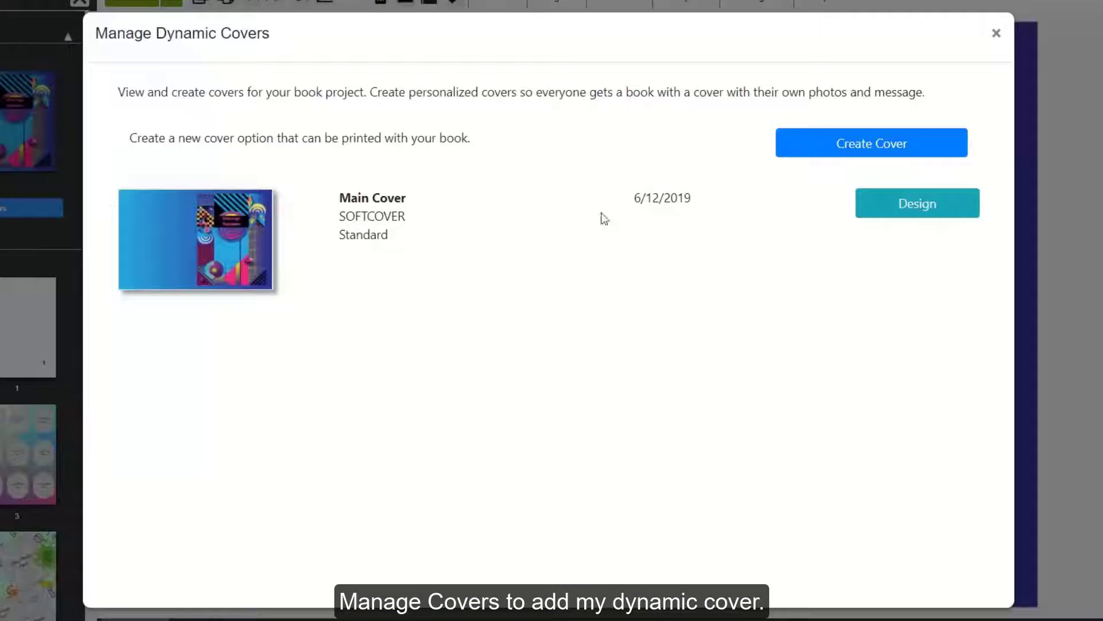
pyautogui.click(831, 148)
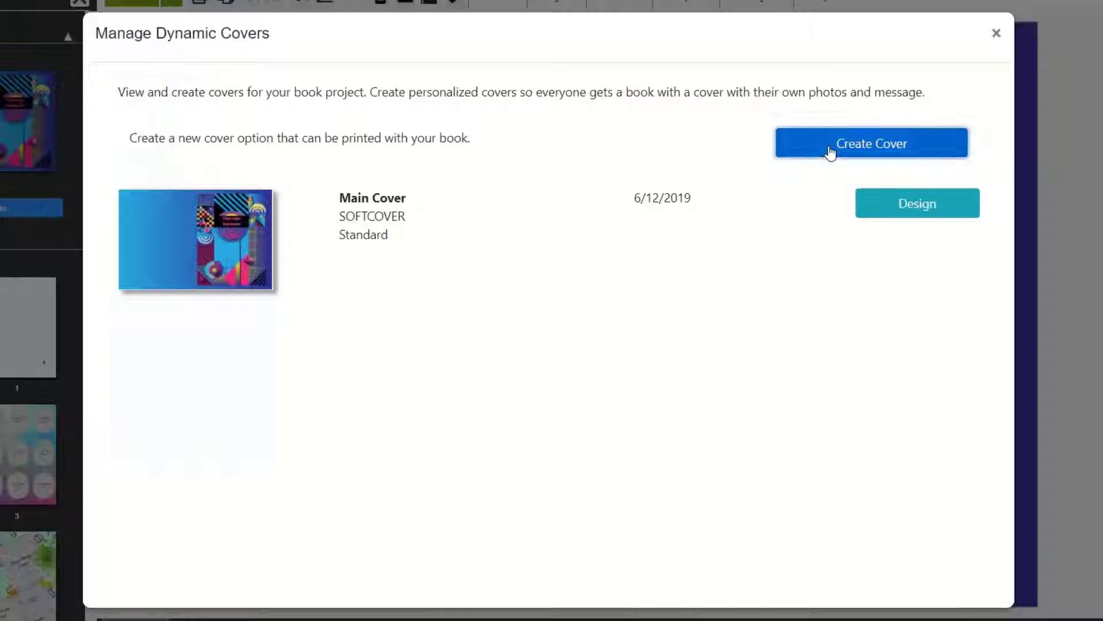
pyautogui.click(587, 173)
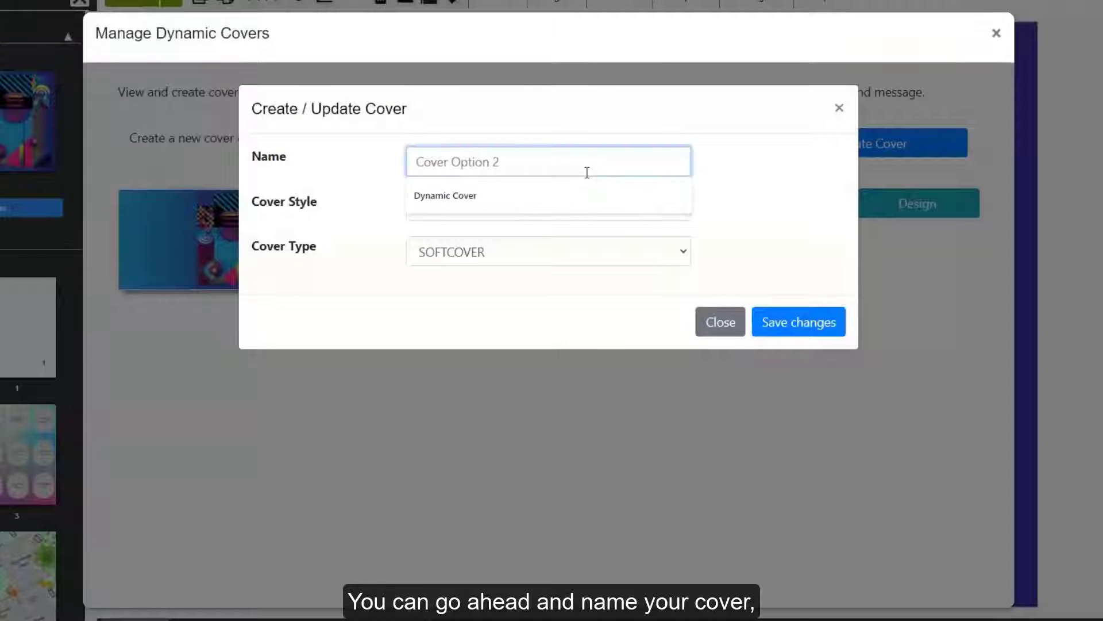
pyautogui.click(582, 192)
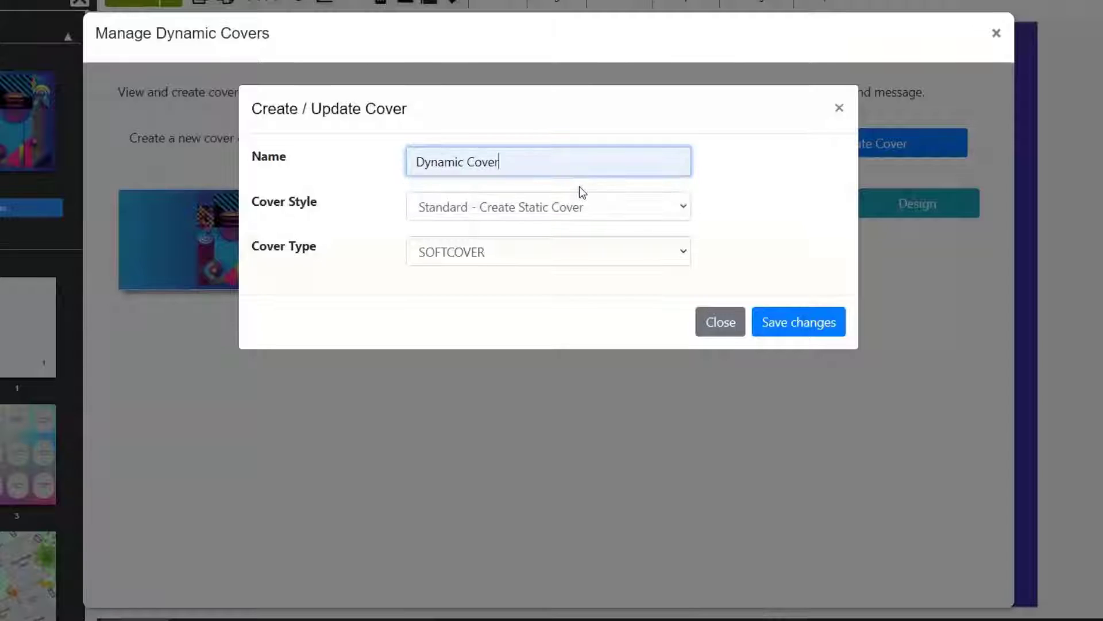
pyautogui.click(567, 213)
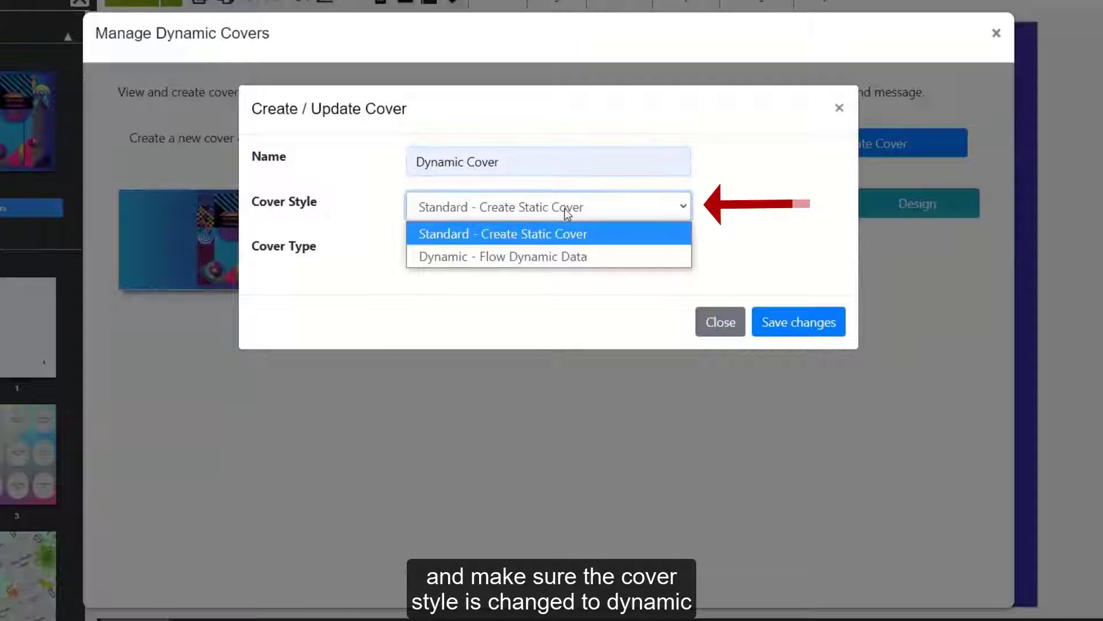
pyautogui.click(561, 256)
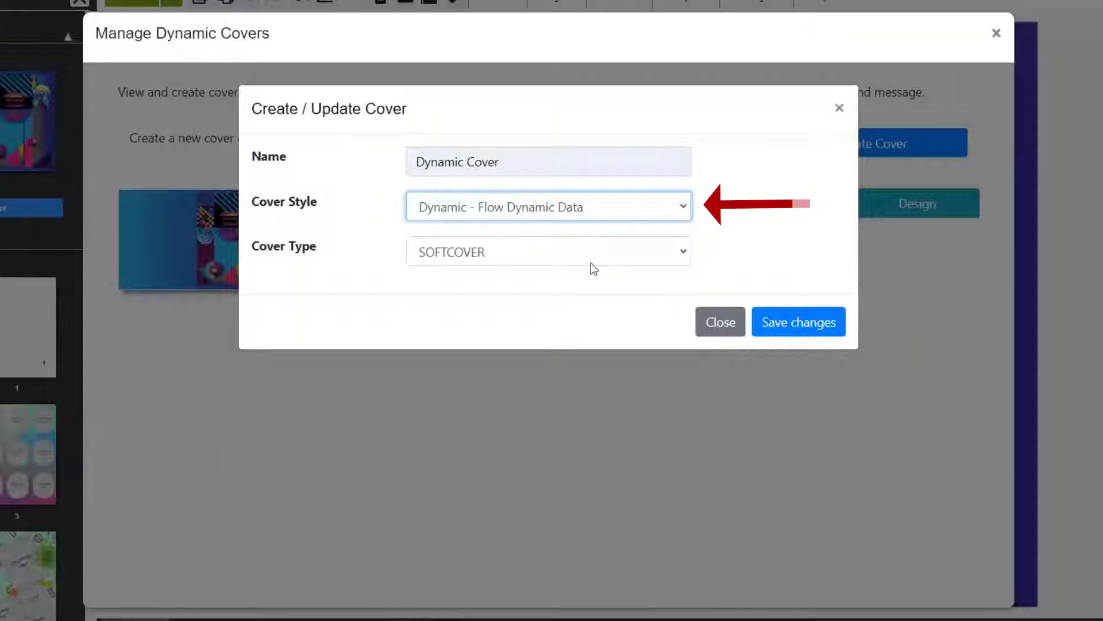
pyautogui.click(796, 330)
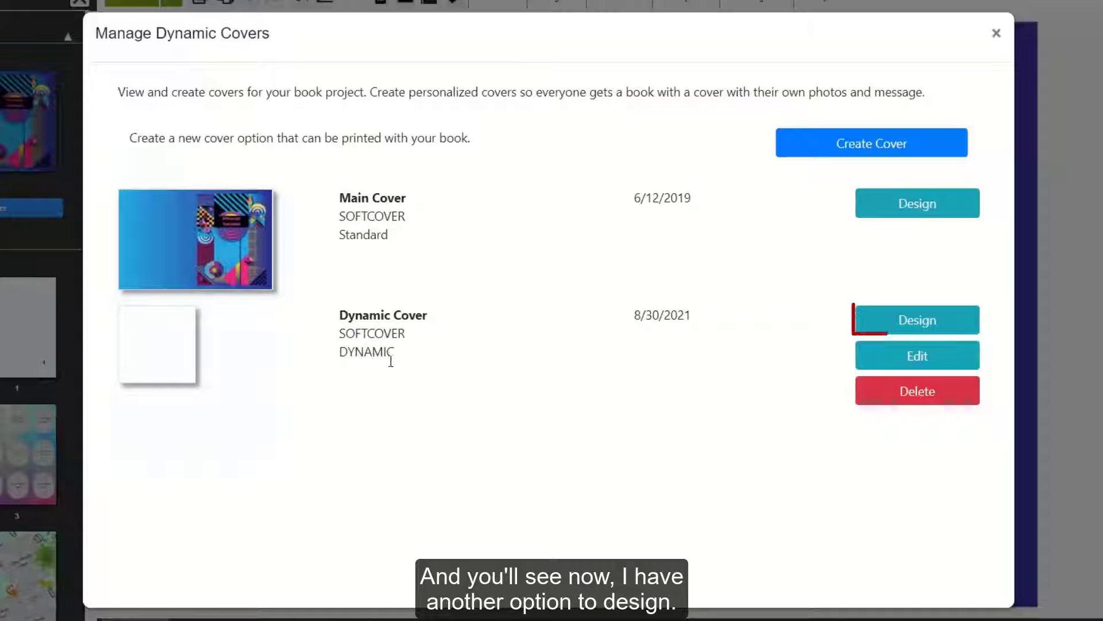
# - Apply the custom template cove1 to the new Dynamic Cover's design and save the cover
pyautogui.click(888, 315)
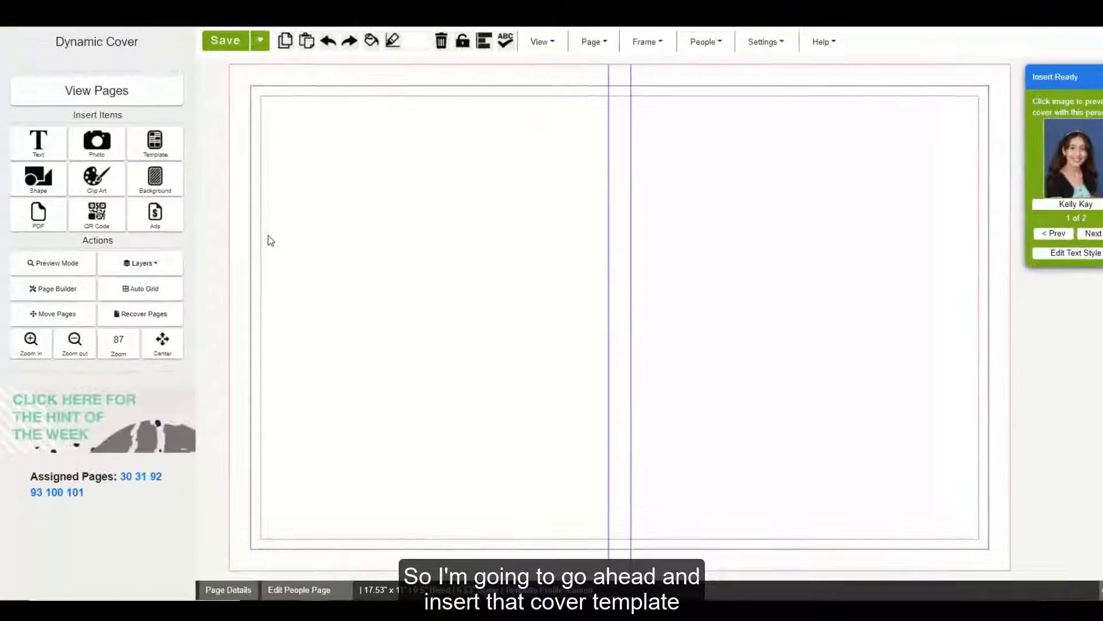
pyautogui.click(174, 130)
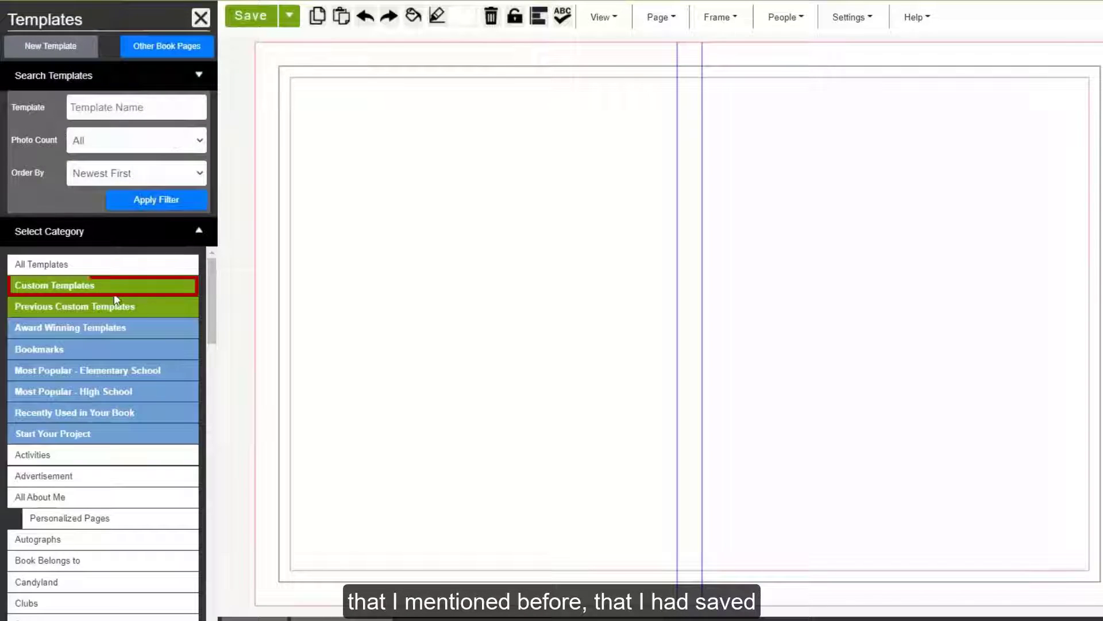
pyautogui.click(114, 293)
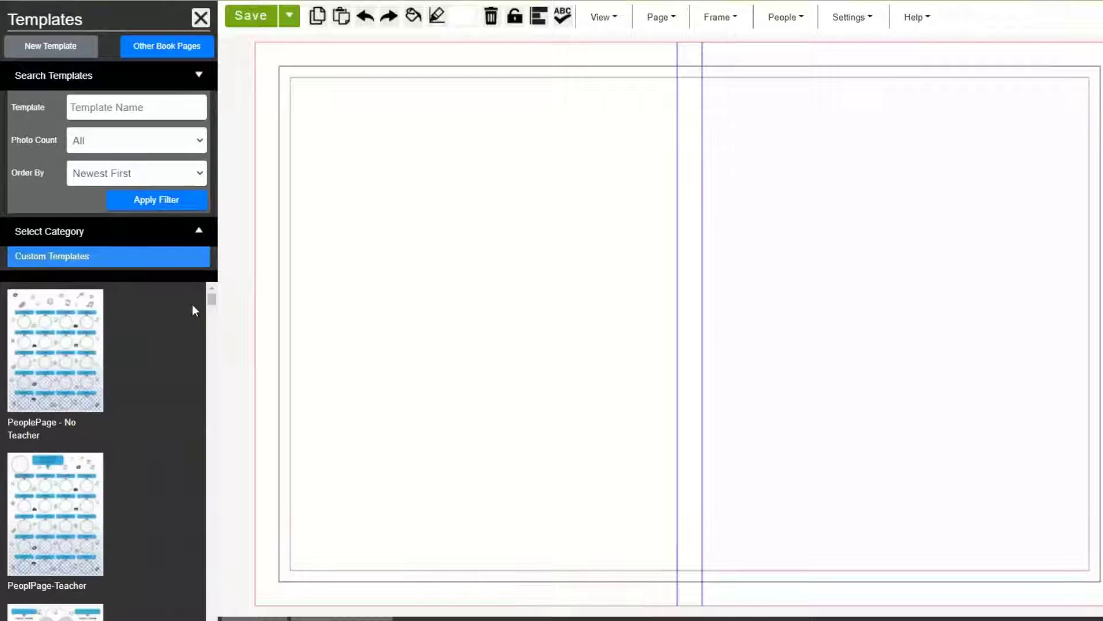
pyautogui.scroll(-15, 189, 345)
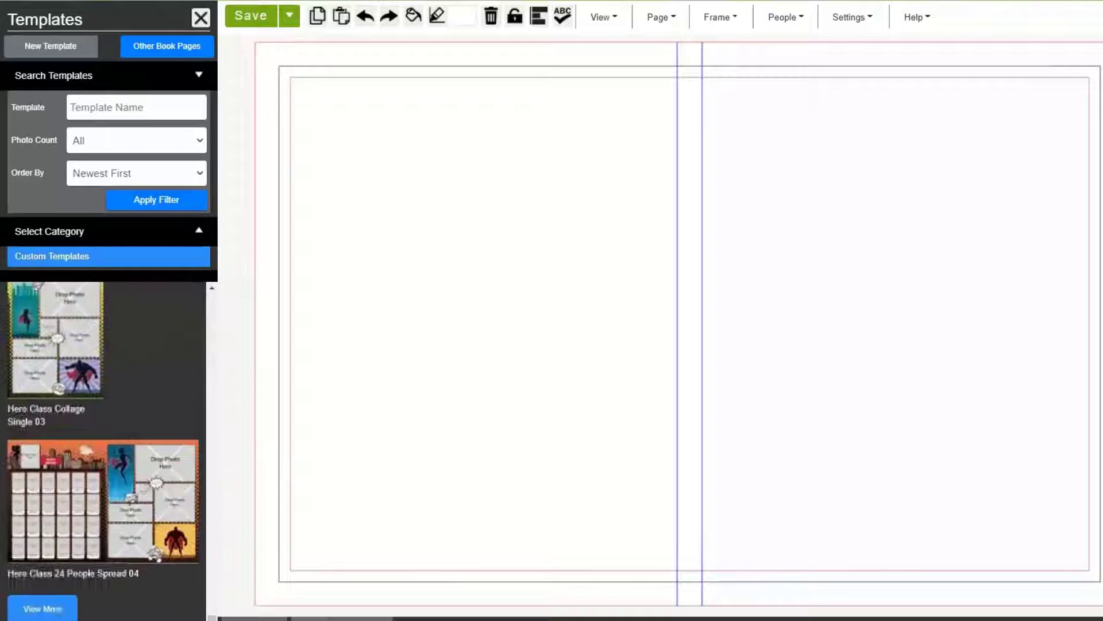
pyautogui.click(63, 618)
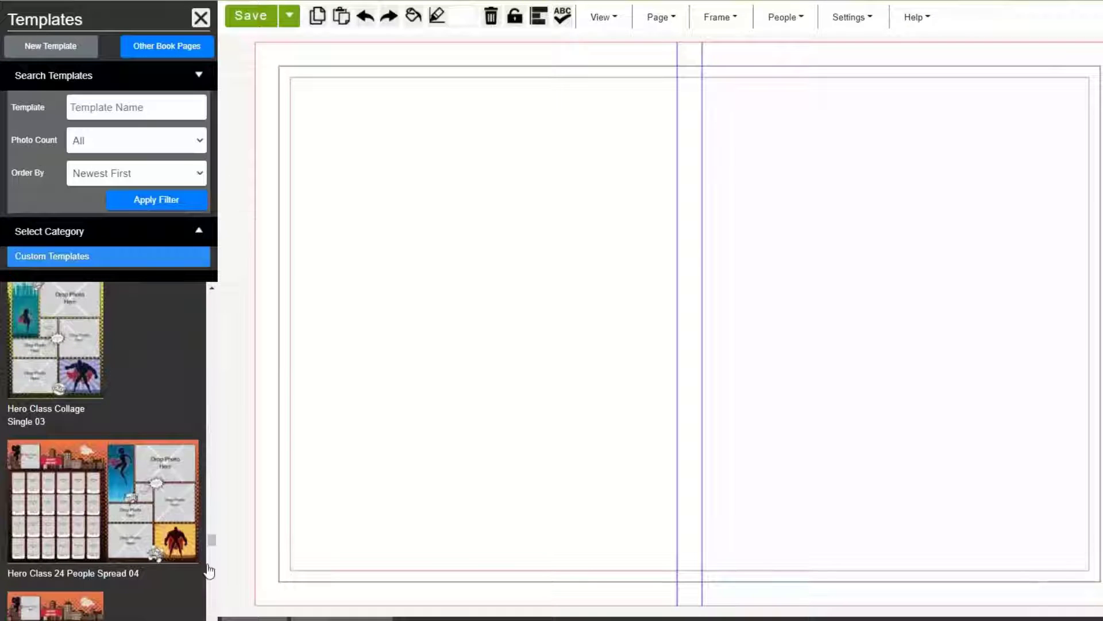
pyautogui.scroll(-10, 203, 549)
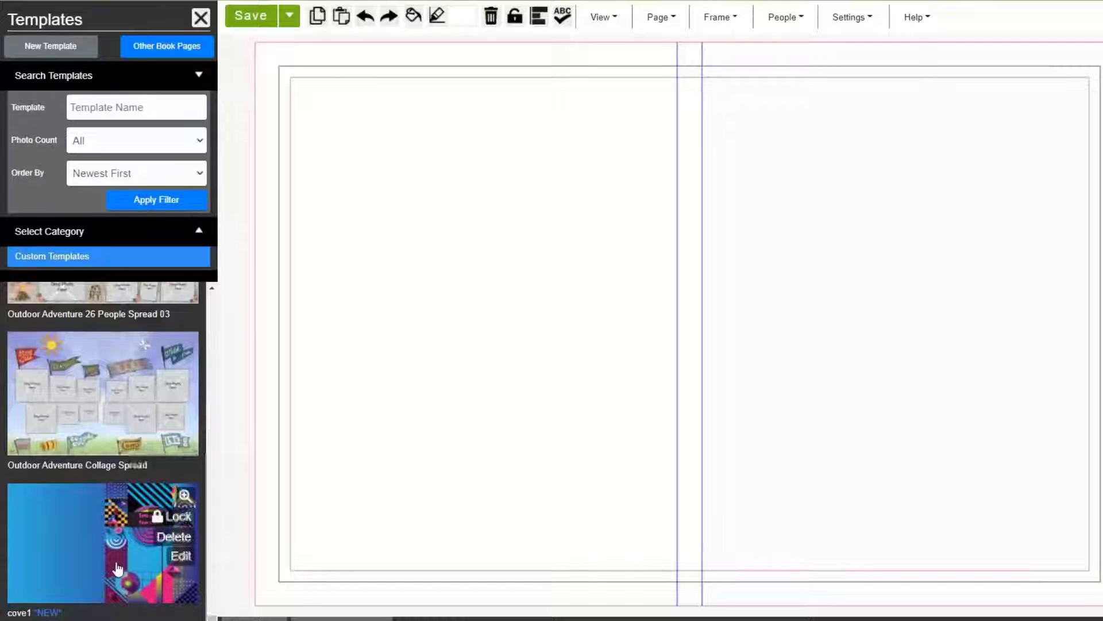
pyautogui.click(125, 540)
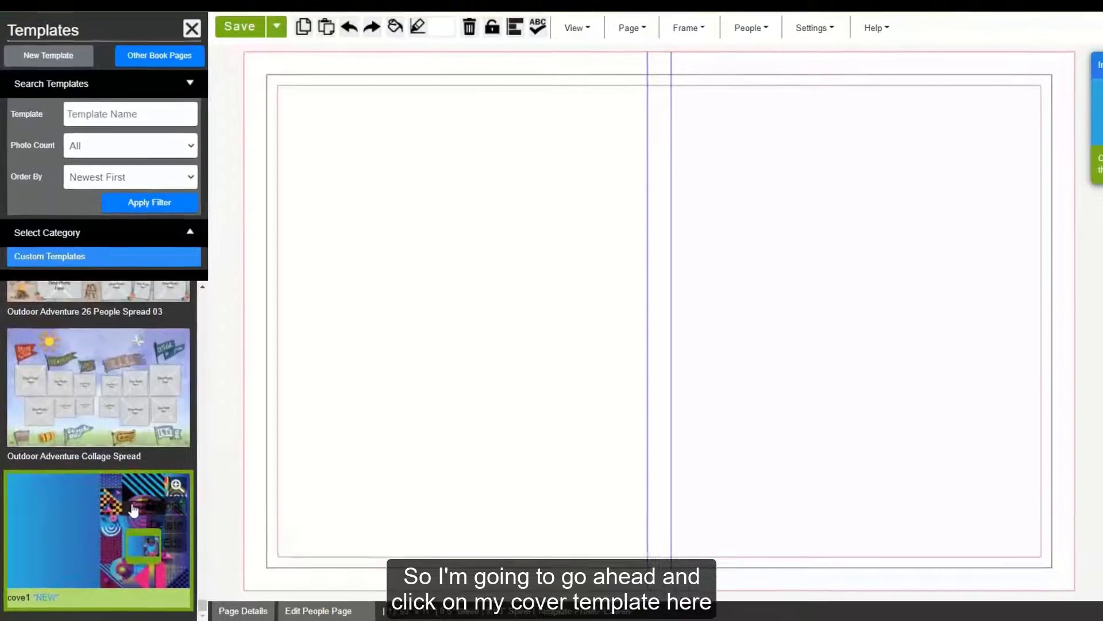
pyautogui.click(413, 287)
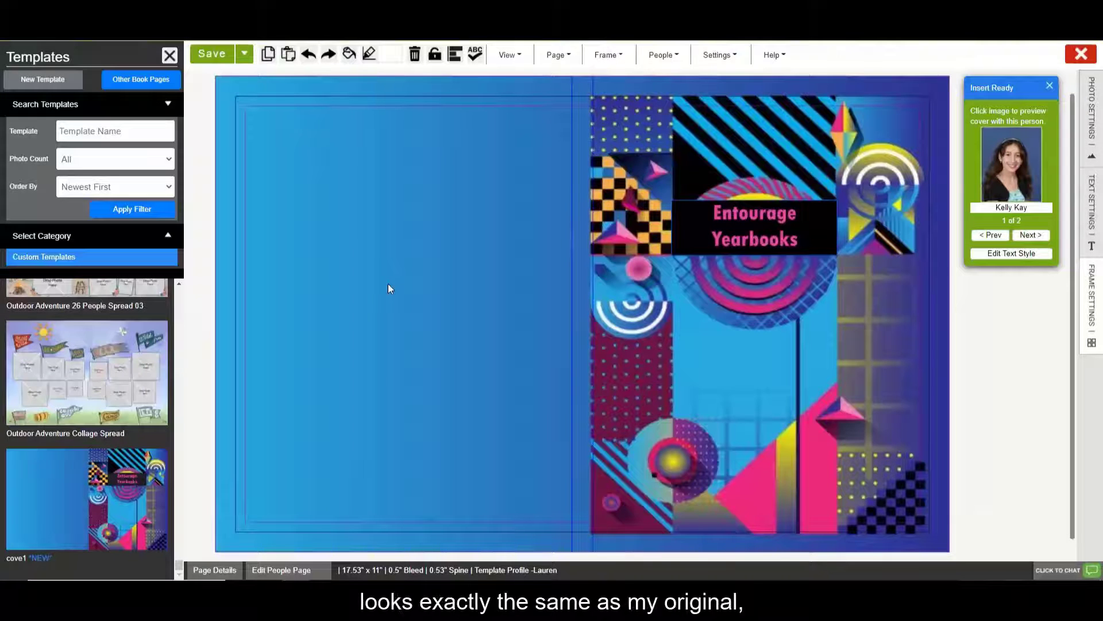
pyautogui.click(187, 86)
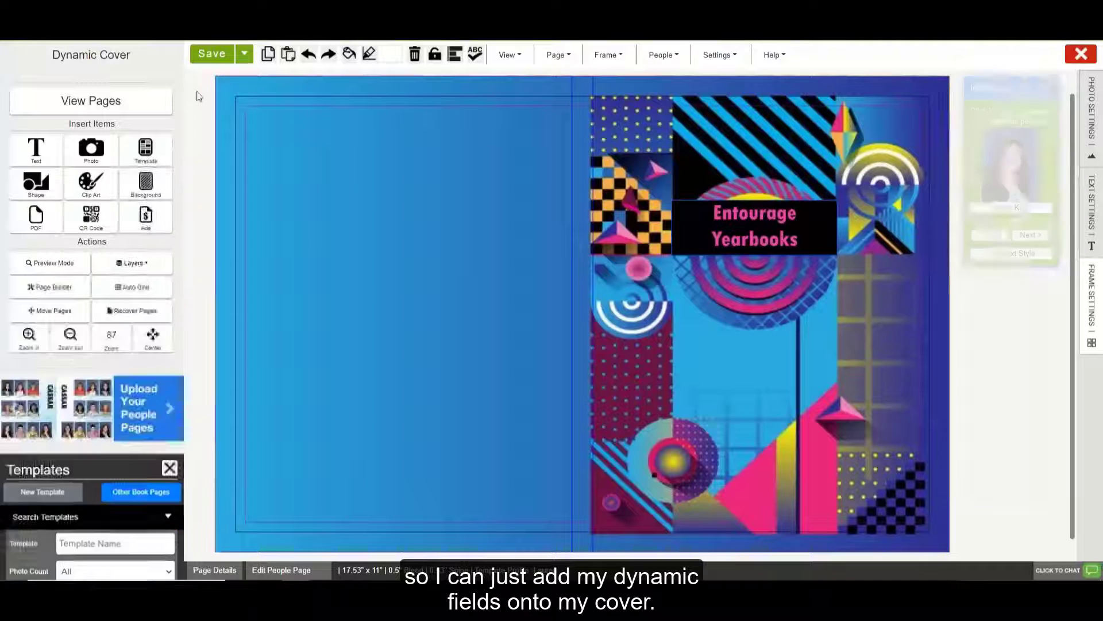
pyautogui.click(213, 55)
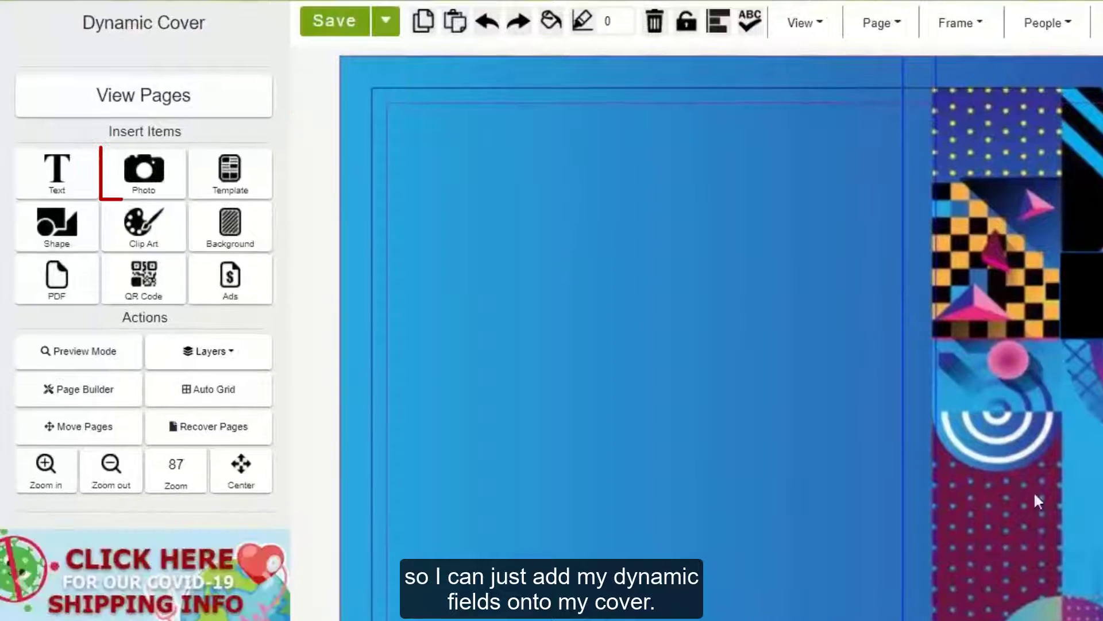
# - Insert a Standard blank photo frame on the front cover
pyautogui.click(143, 172)
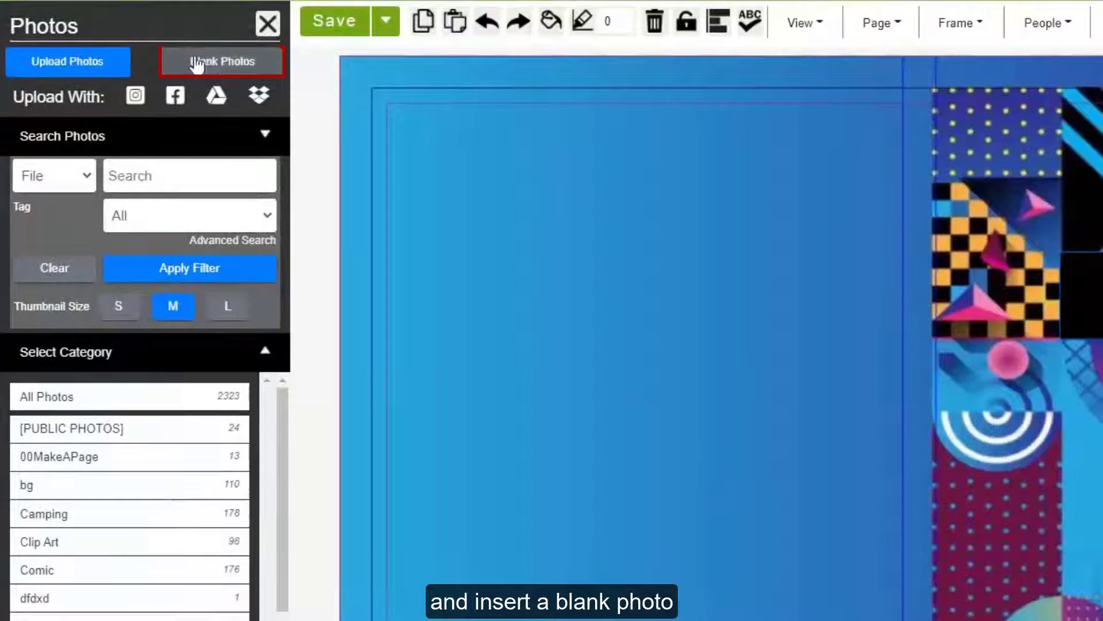
pyautogui.click(224, 62)
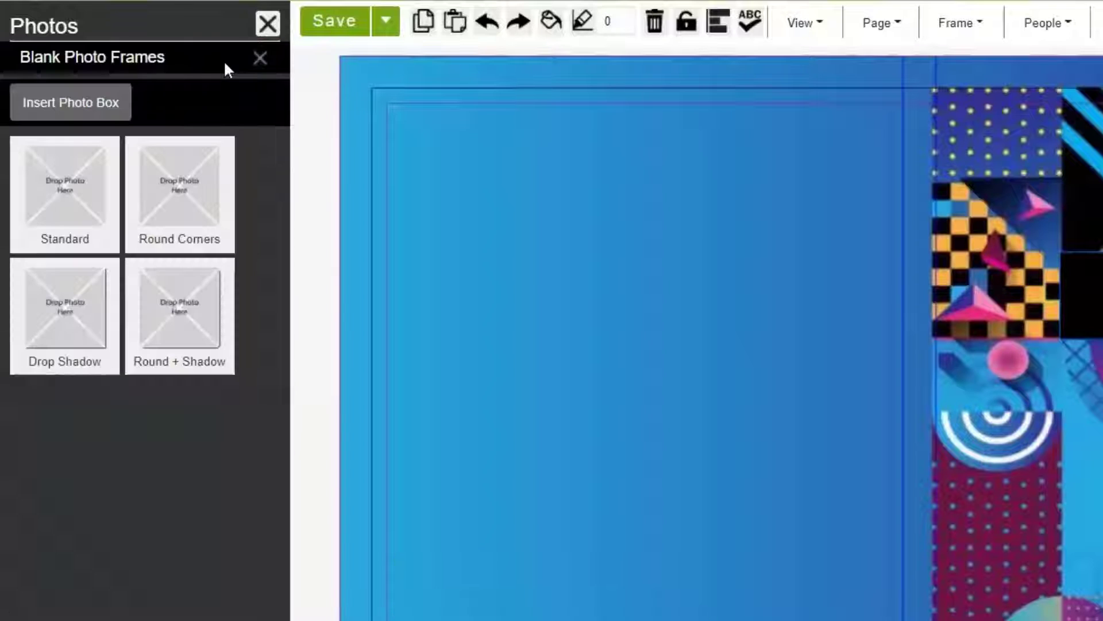
pyautogui.click(62, 198)
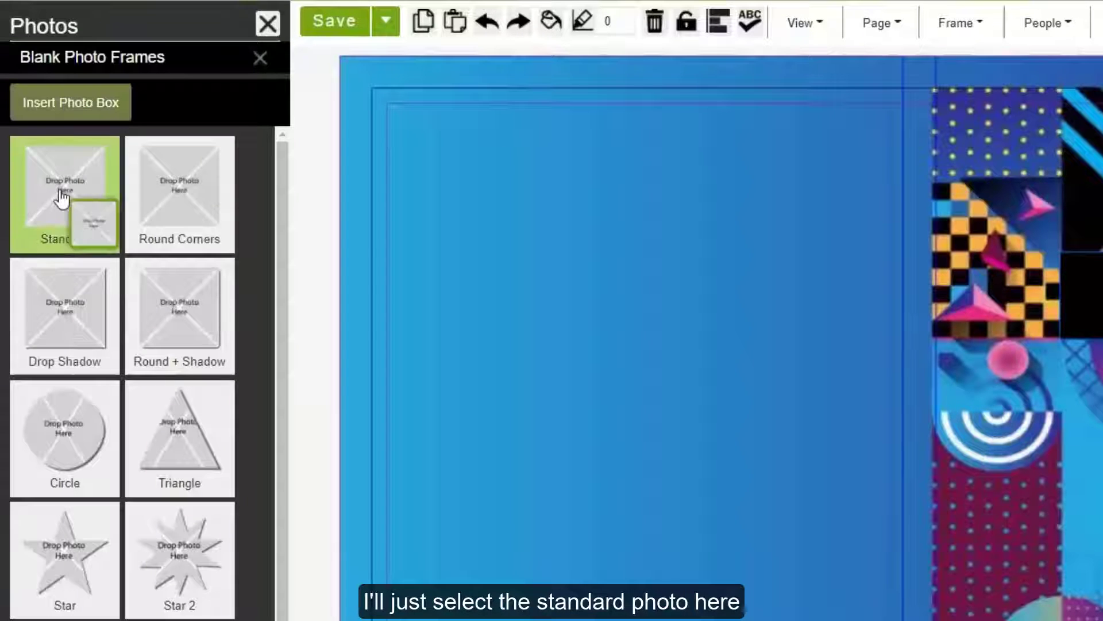
pyautogui.moveTo(62, 197); pyautogui.dragTo(1102, 460)
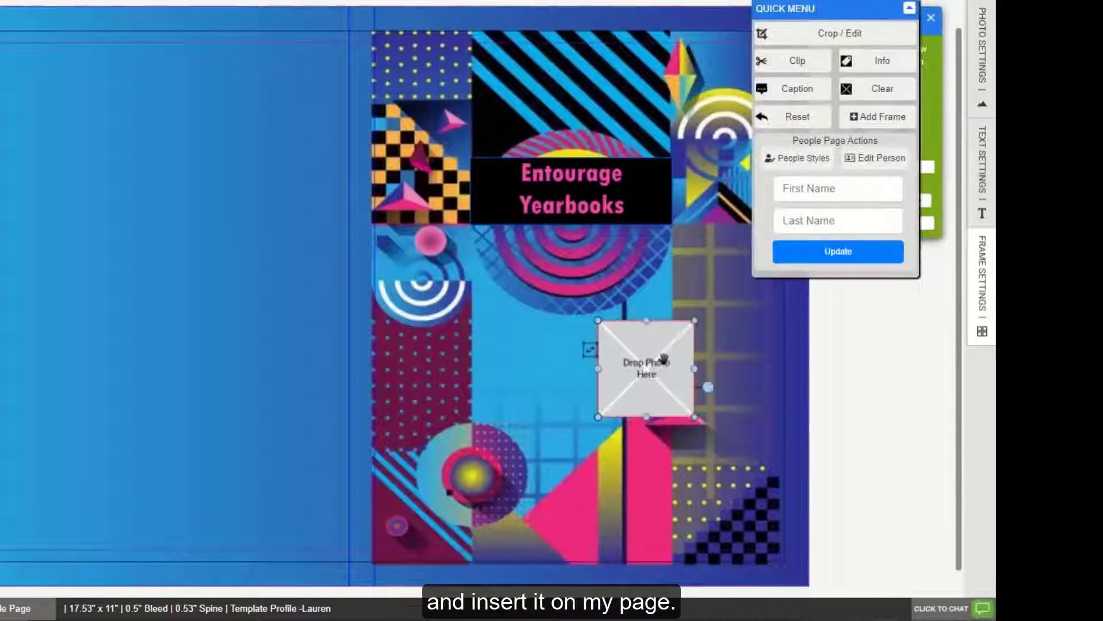
# - Move the blank photo frame to the lower right of the front cover, above the checkered corner, and make it taller
pyautogui.moveTo(774, 388); pyautogui.dragTo(795, 417)
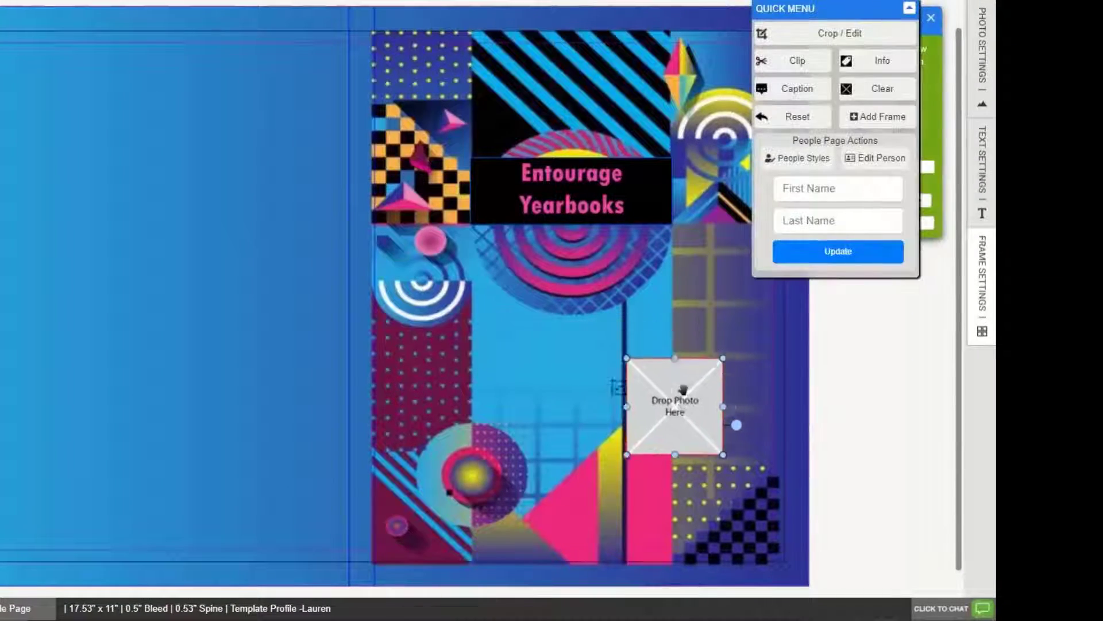
pyautogui.moveTo(684, 390); pyautogui.dragTo(720, 391)
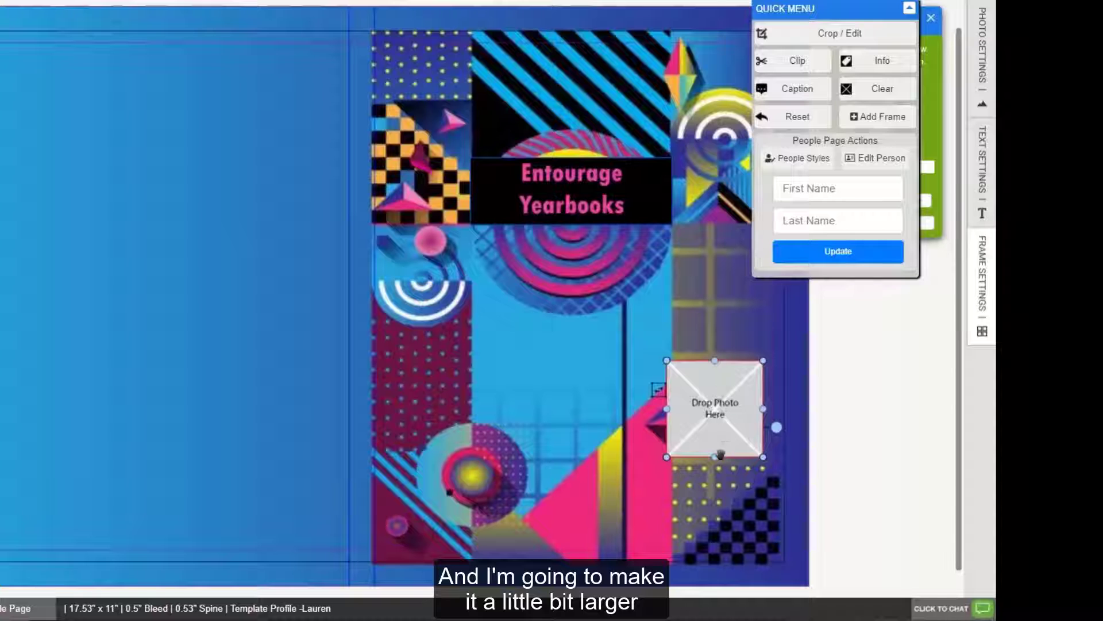
pyautogui.moveTo(715, 458); pyautogui.dragTo(716, 485)
pyautogui.moveTo(719, 433); pyautogui.dragTo(731, 432)
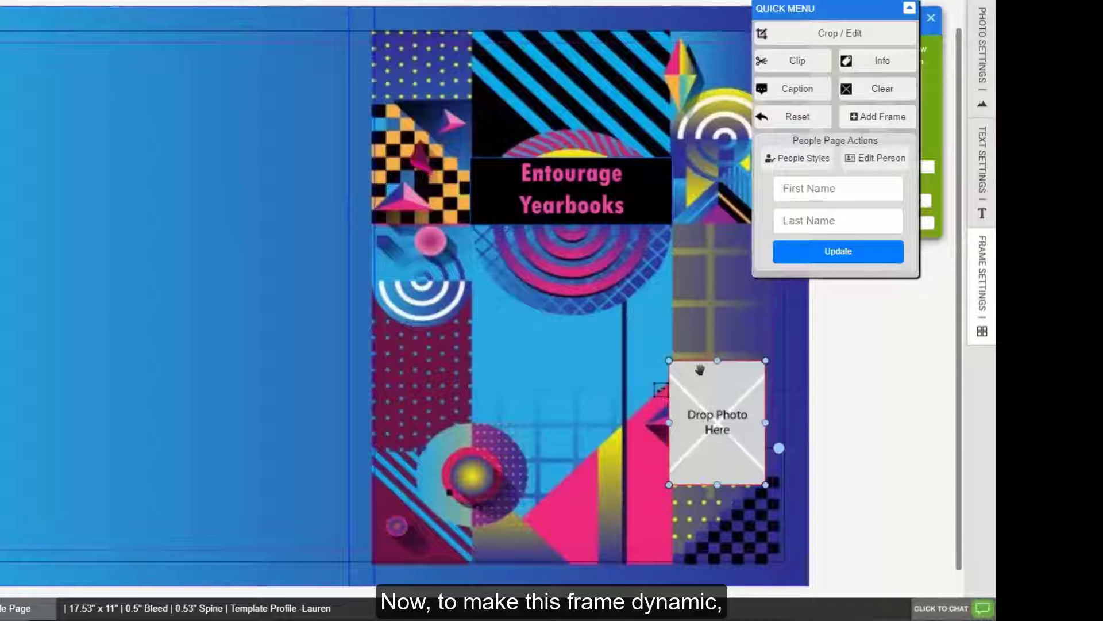
# - Make the photo frame dynamic with the dynamic tag COVER PHOTO and profile position 1, and update its properties
pyautogui.rightClick(719, 401)
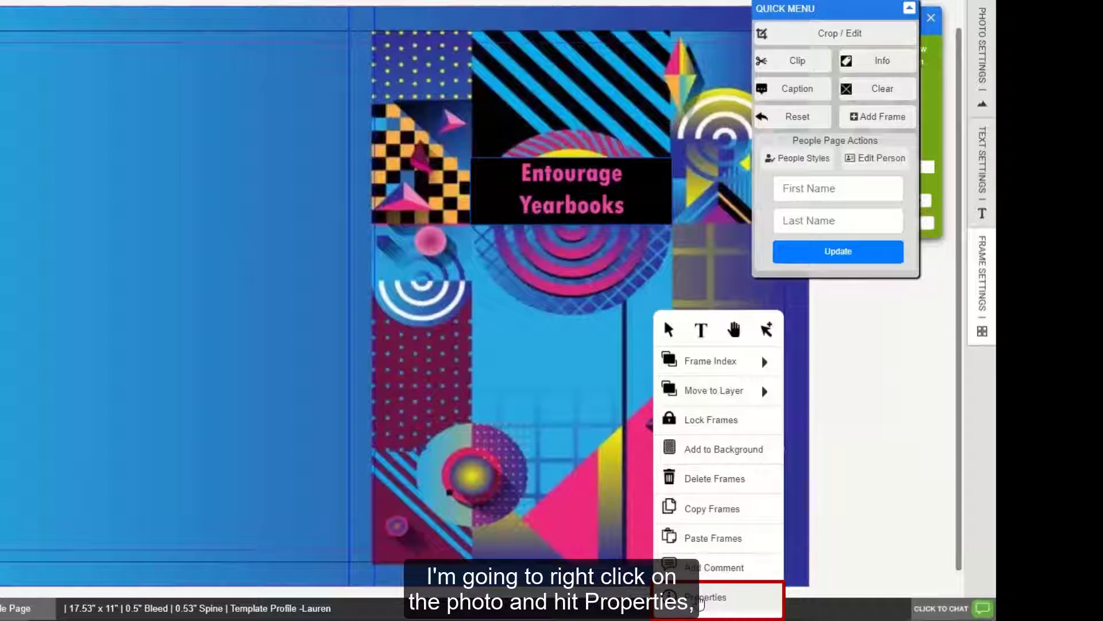
pyautogui.click(699, 598)
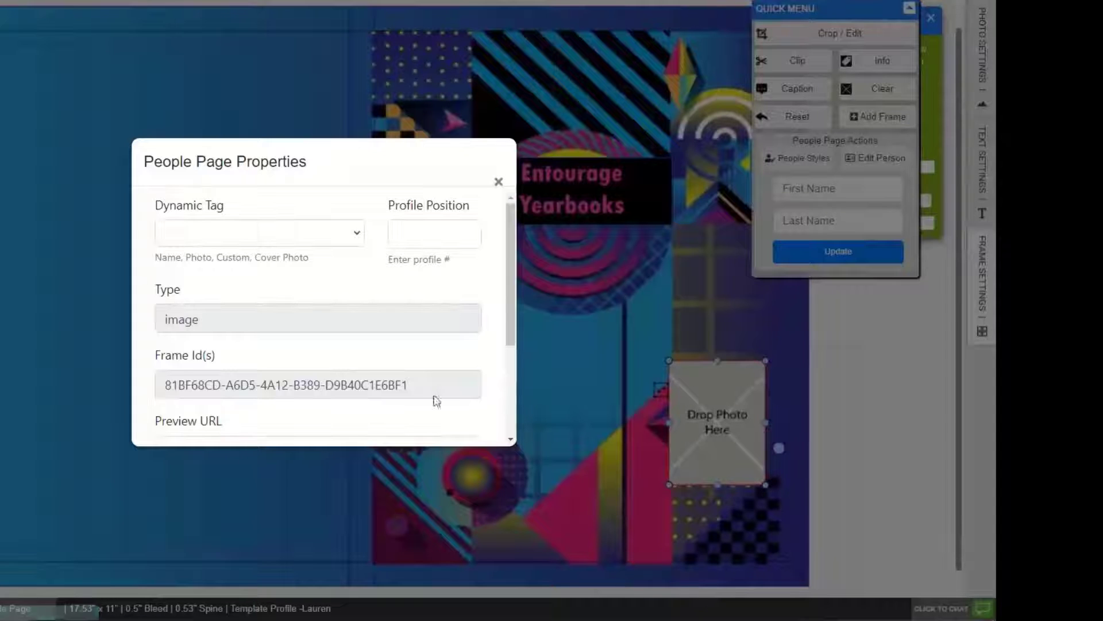
pyautogui.click(357, 233)
pyautogui.click(260, 420)
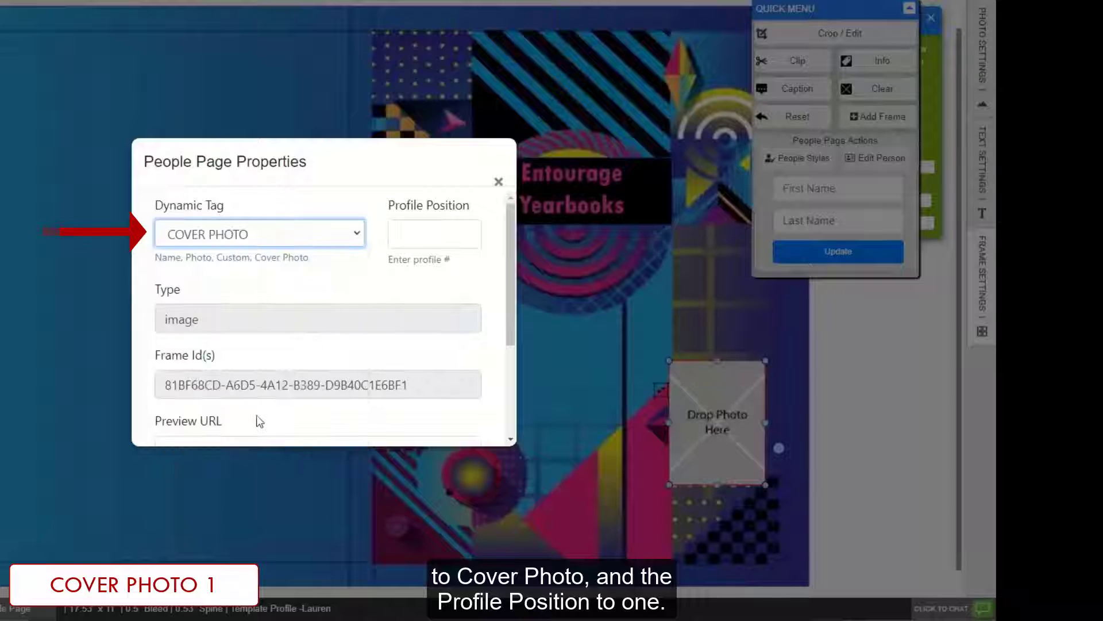
pyautogui.click(453, 242)
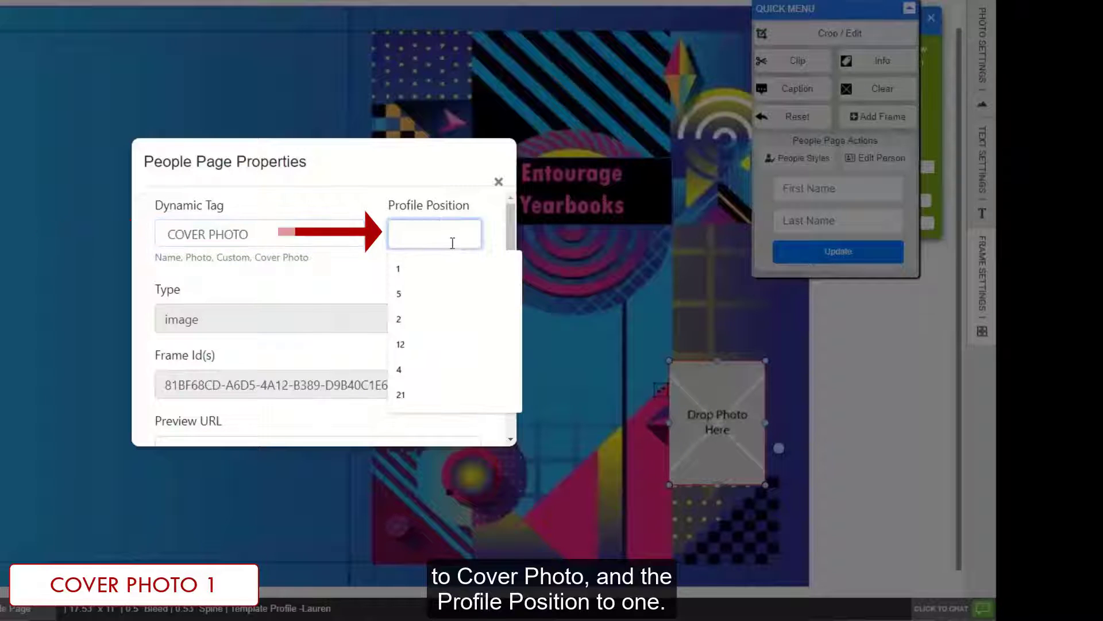
pyautogui.write('1')
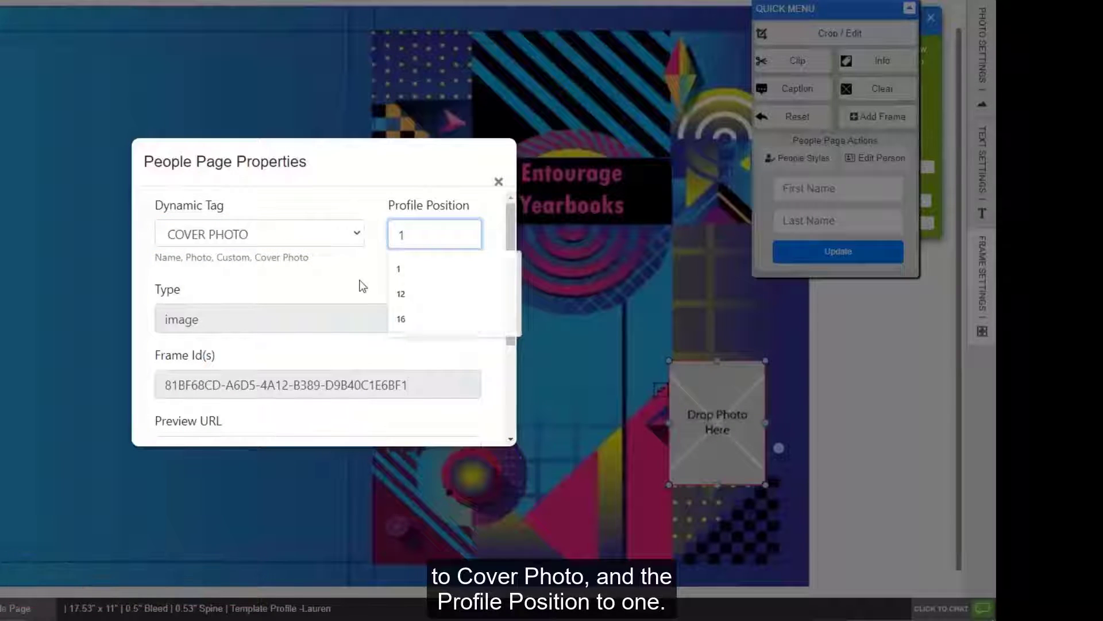
pyautogui.click(387, 265)
pyautogui.scroll(-3, 388, 264)
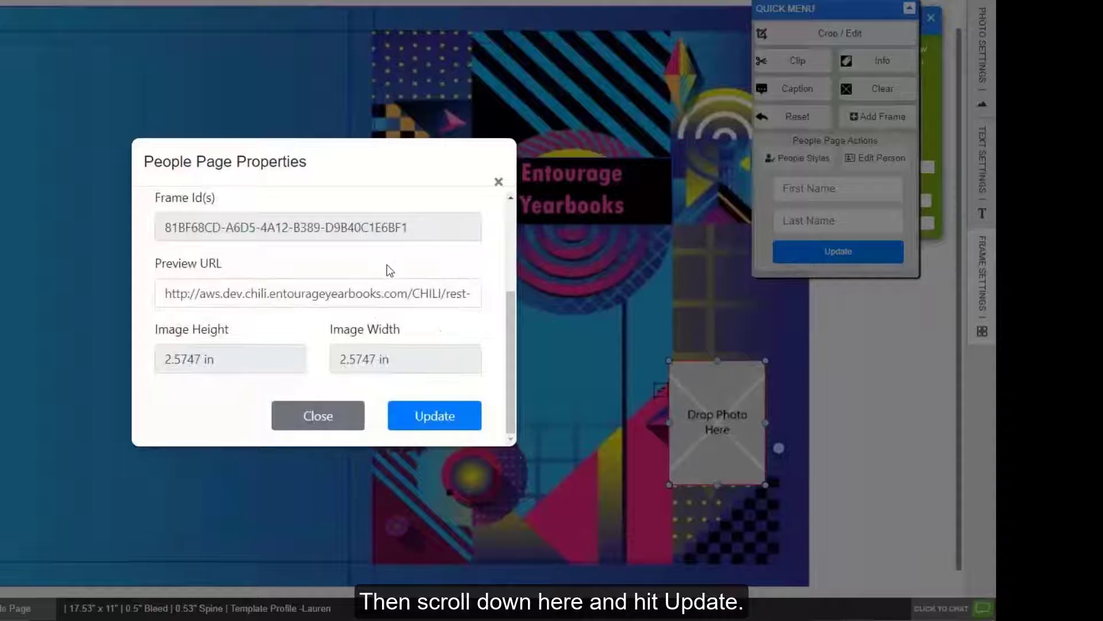
pyautogui.click(424, 436)
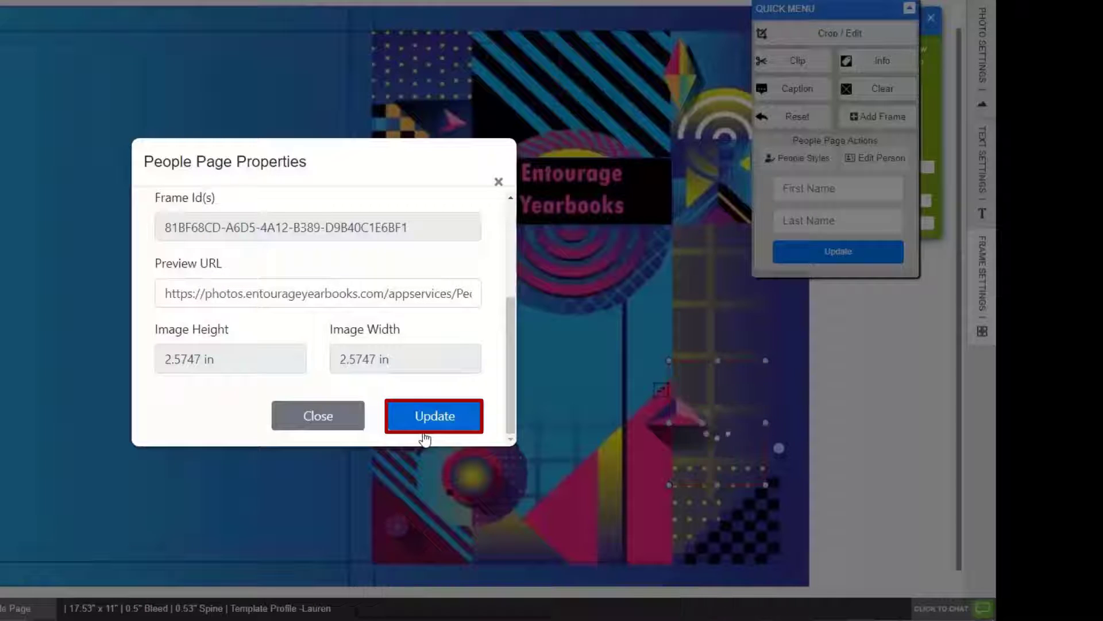
pyautogui.click(498, 182)
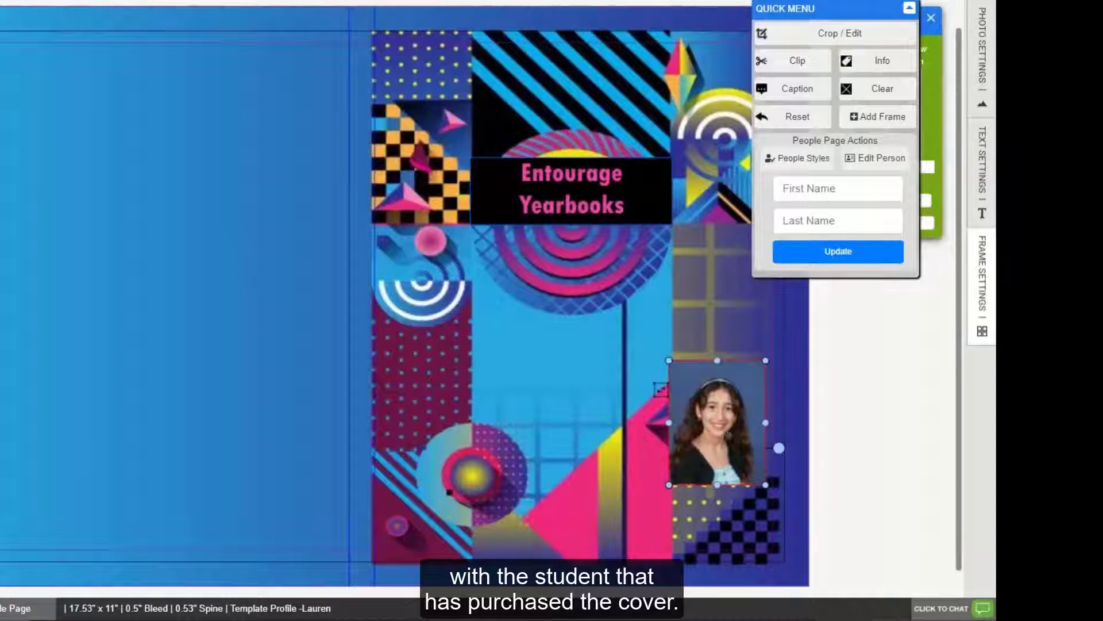
# - Add a second people frame on the front cover, beside the student photo
pyautogui.scroll(-1, 728, 434)
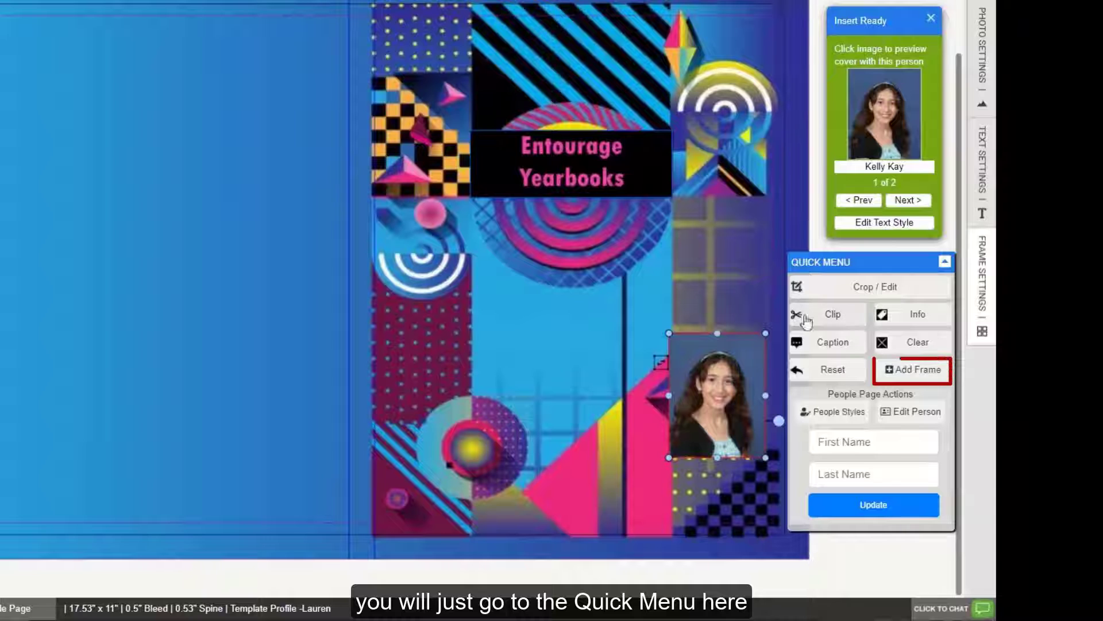
pyautogui.click(926, 373)
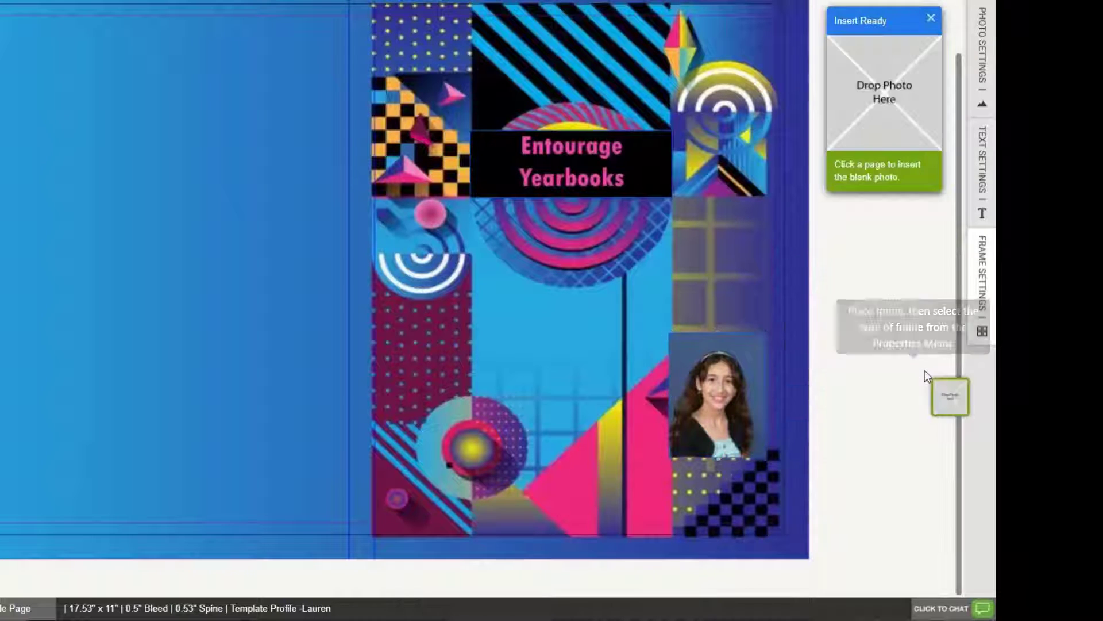
pyautogui.click(570, 338)
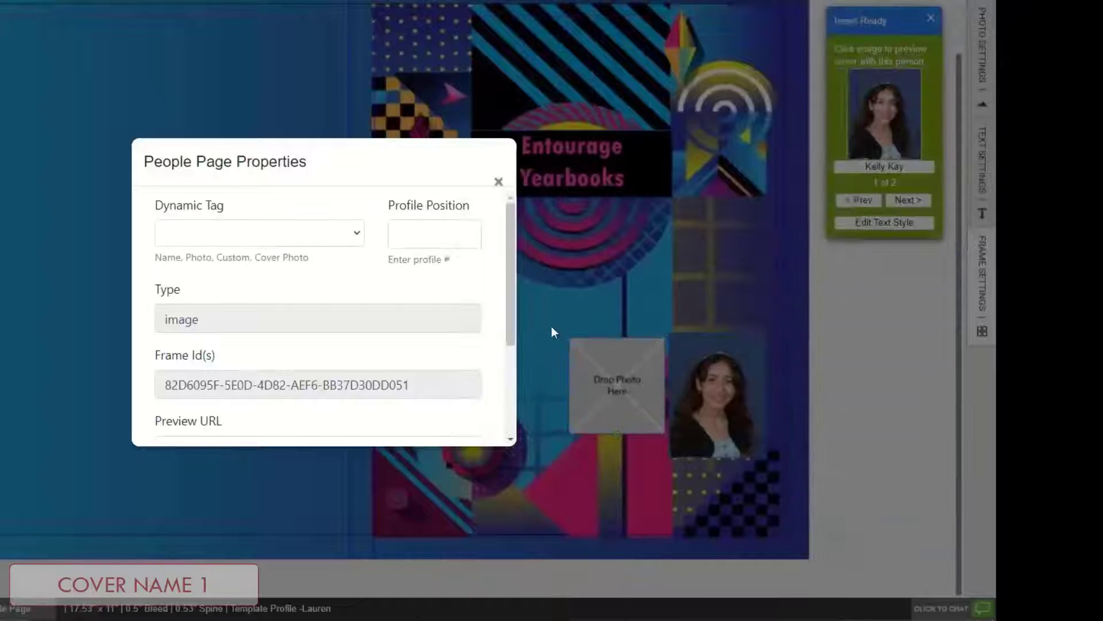
# - Give the new frame the dynamic tag COVER NAME and profile position 1, and update its properties
pyautogui.click(358, 234)
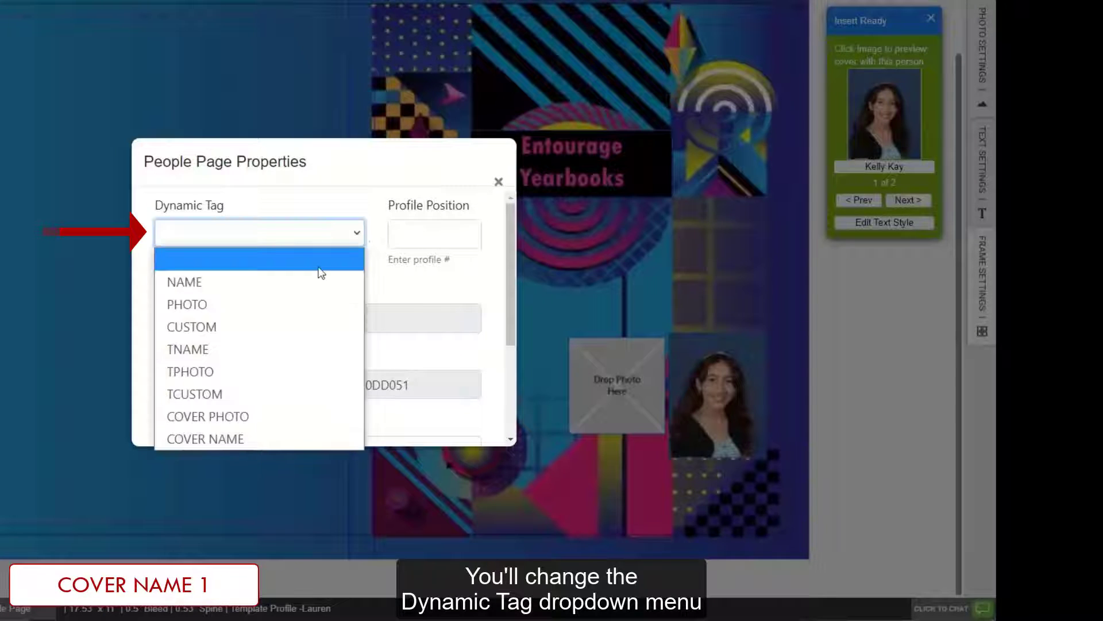
pyautogui.click(233, 437)
pyautogui.click(413, 237)
pyautogui.write('1')
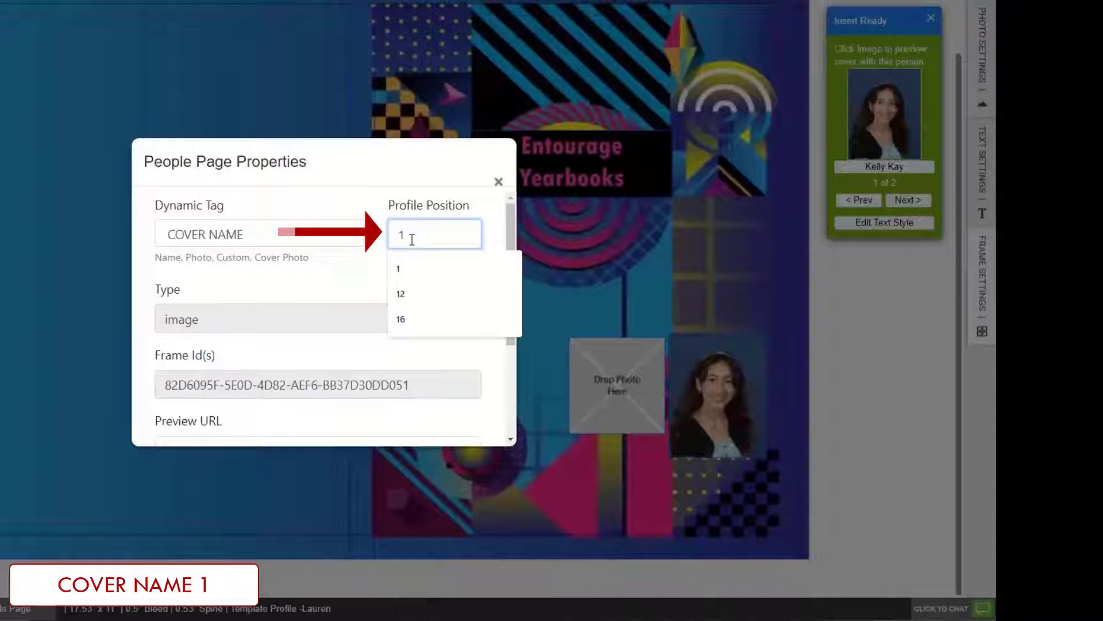
pyautogui.click(395, 295)
pyautogui.scroll(-3, 395, 295)
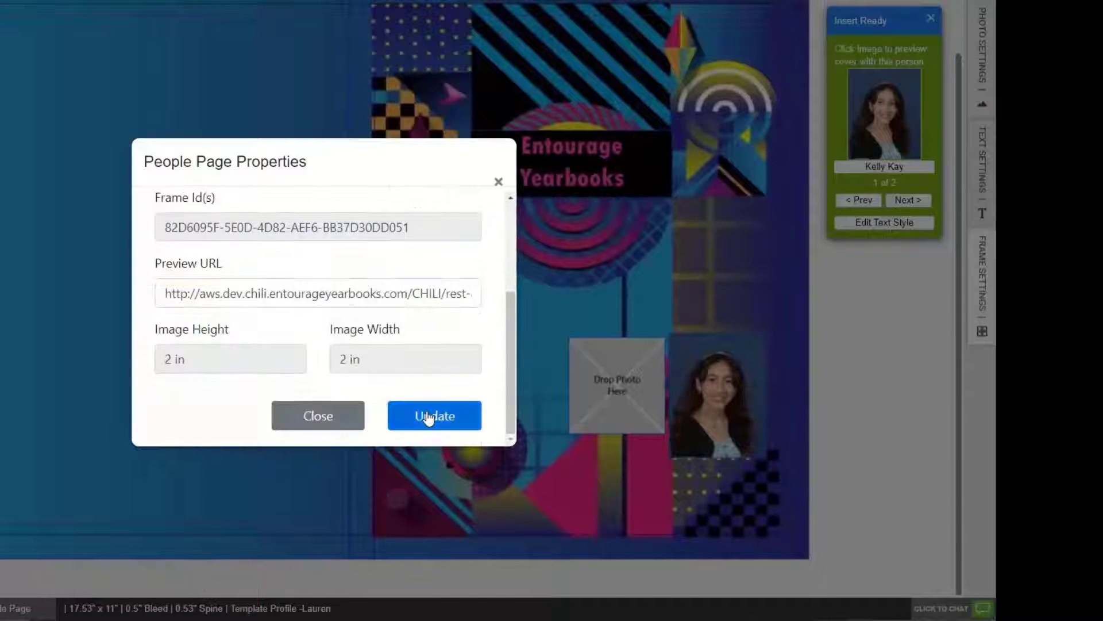
pyautogui.click(429, 416)
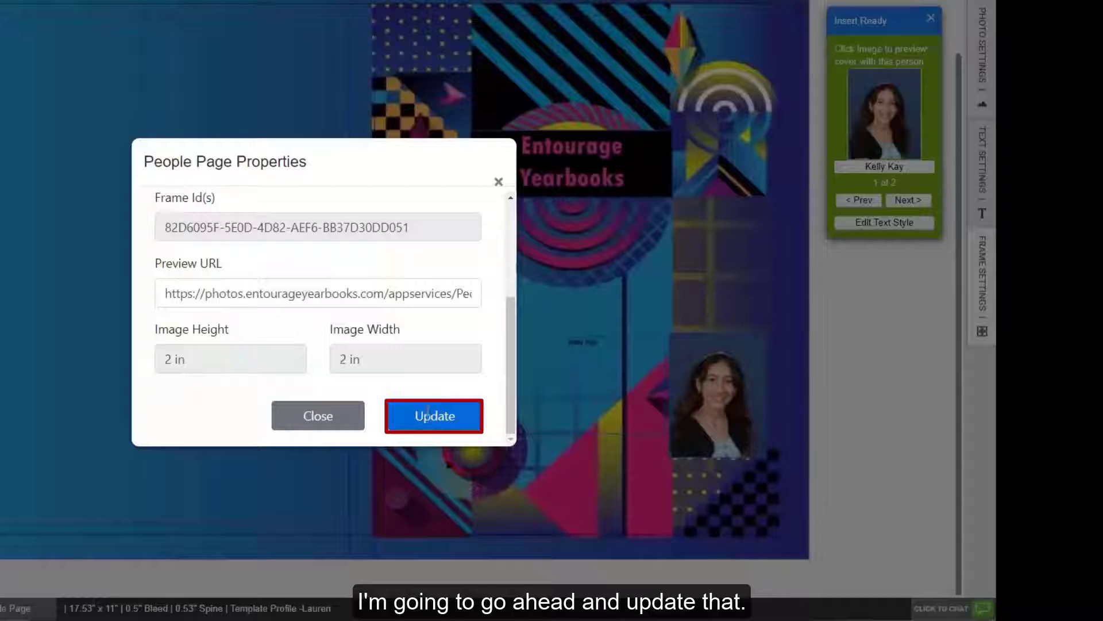
pyautogui.click(498, 182)
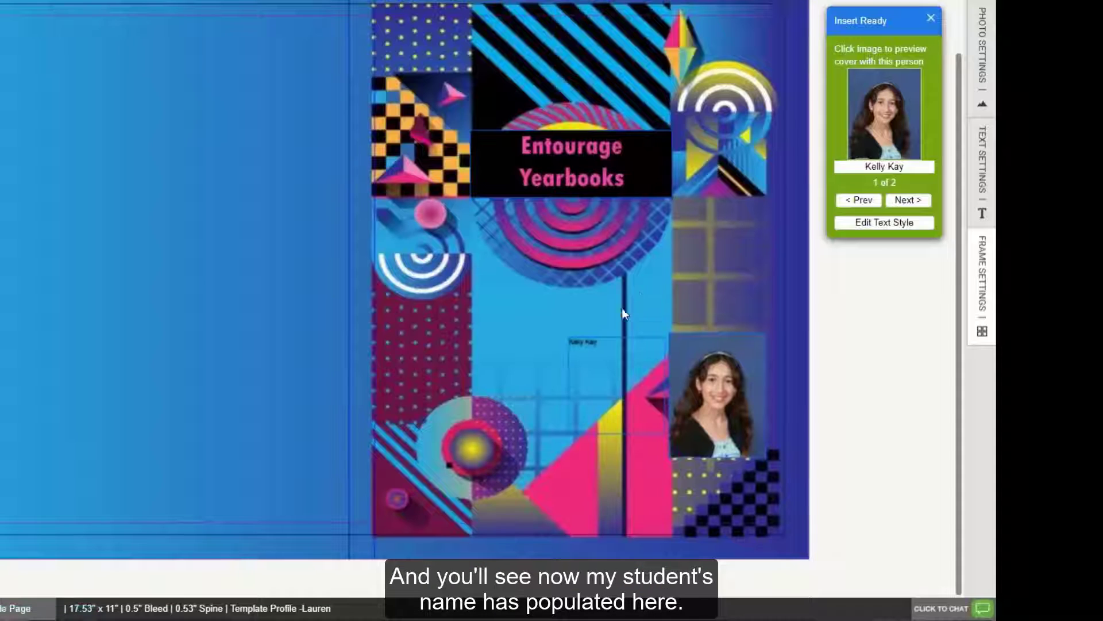
# - Align the name frame directly beneath the student photo and reduce its height to a narrow strip
pyautogui.click(609, 345)
pyautogui.moveTo(609, 345); pyautogui.dragTo(702, 472)
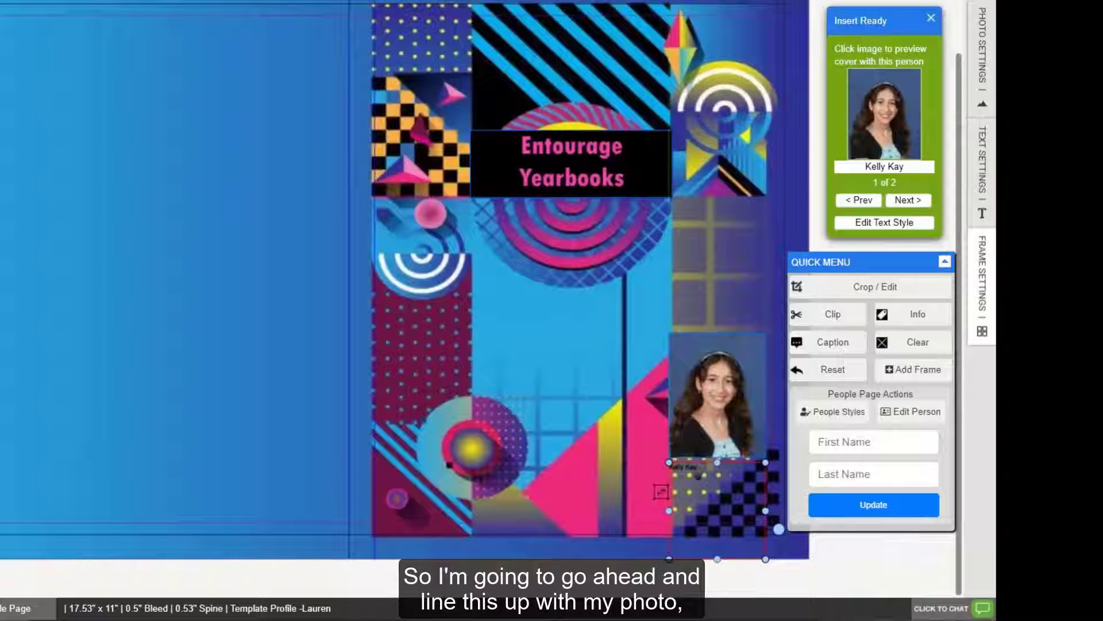
pyautogui.moveTo(718, 560); pyautogui.dragTo(717, 491)
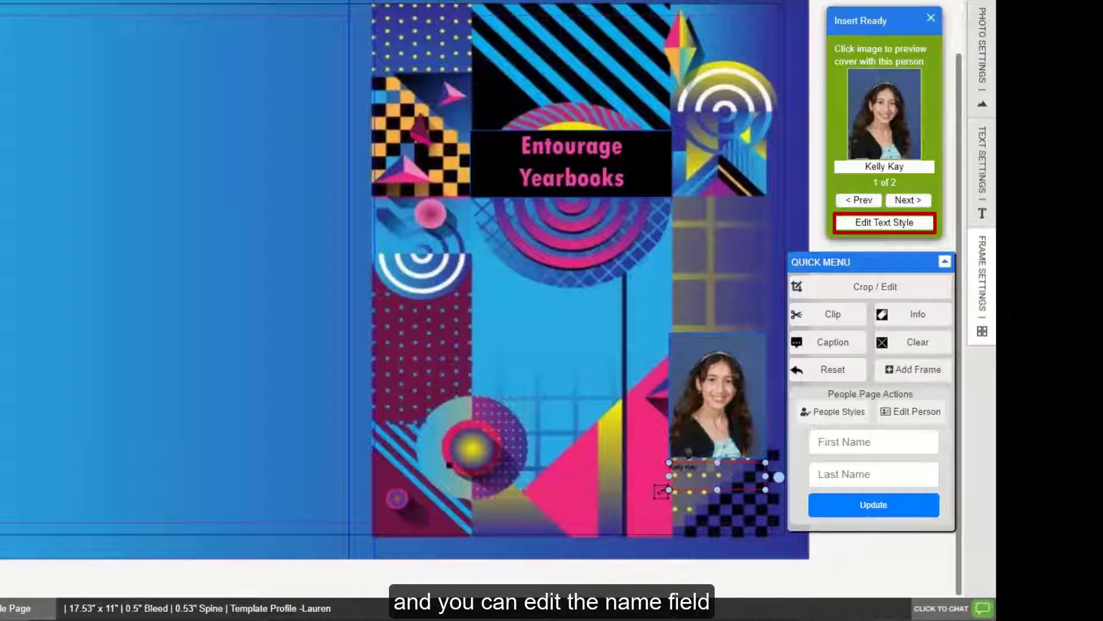
# - Style the names in the dynamic cover fields with centered alignment, bright green color and the Century Gothic font, and save the style
pyautogui.click(871, 223)
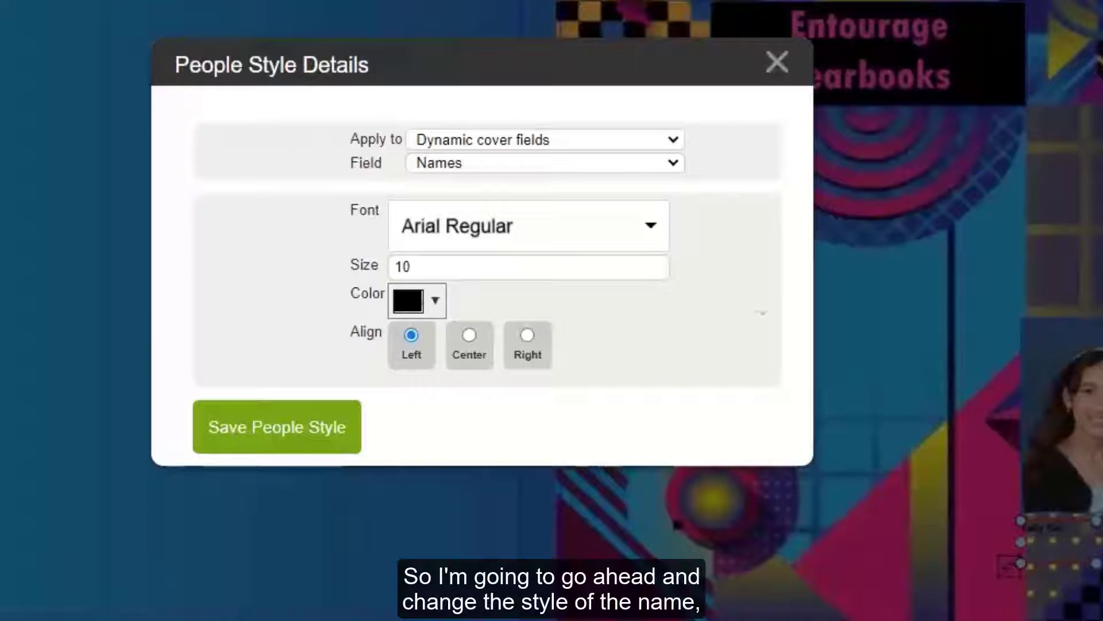
pyautogui.click(467, 336)
pyautogui.click(435, 300)
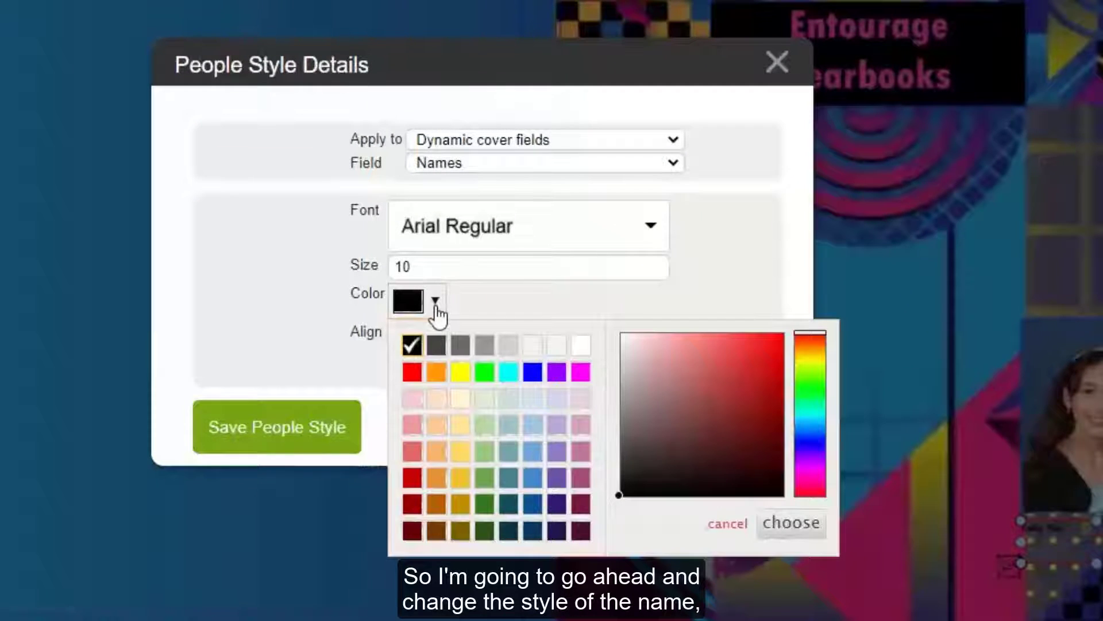
pyautogui.click(483, 371)
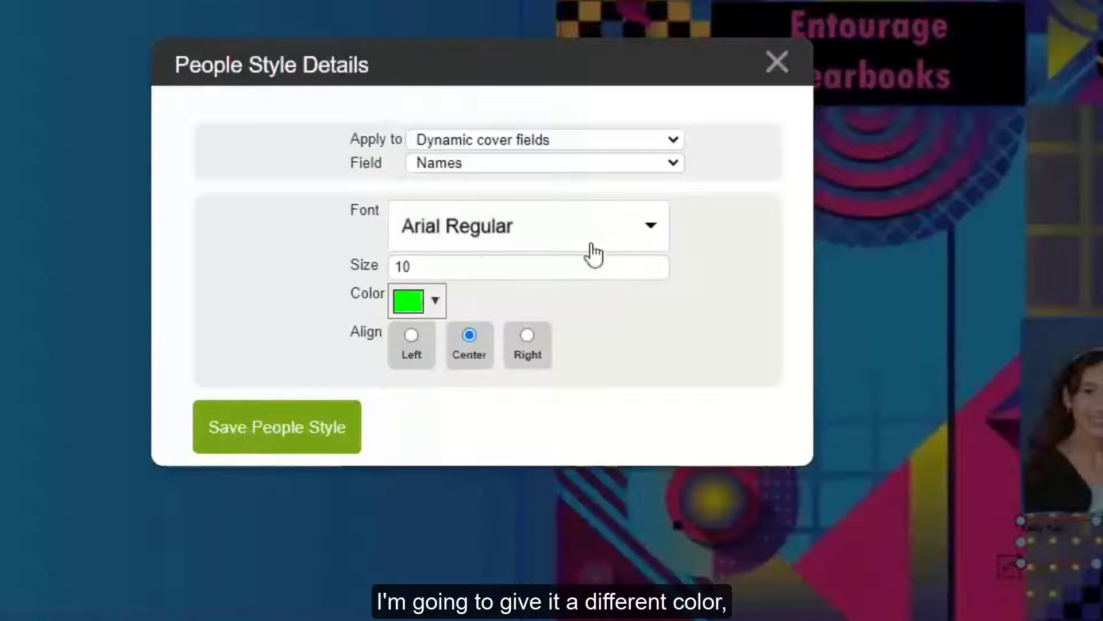
pyautogui.click(653, 229)
pyautogui.scroll(-6, 588, 294)
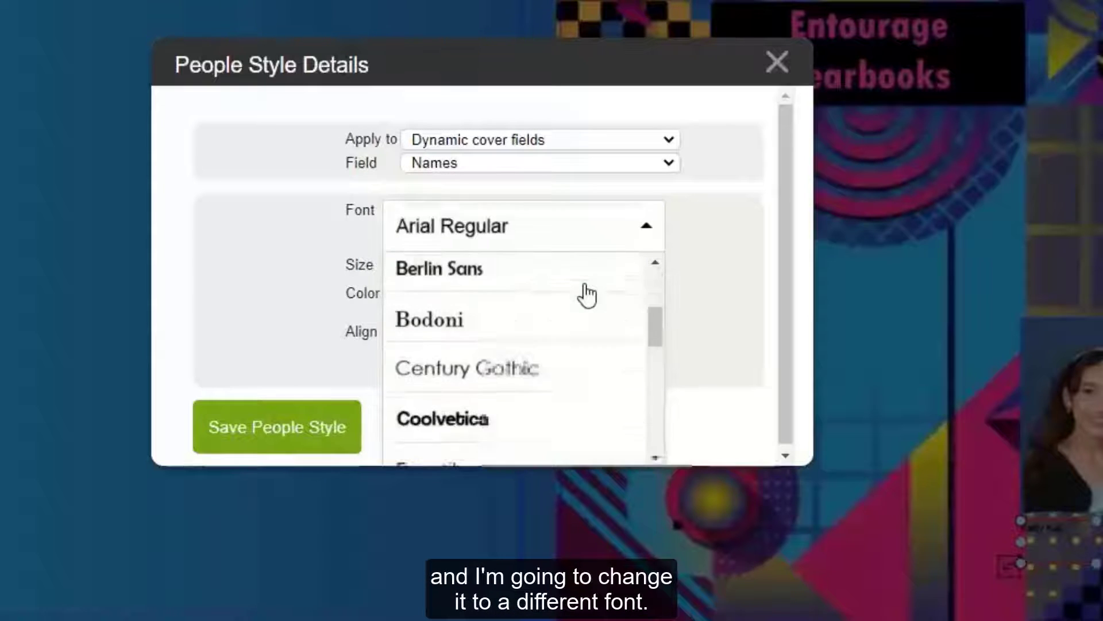
pyautogui.scroll(3, 530, 345)
pyautogui.click(527, 355)
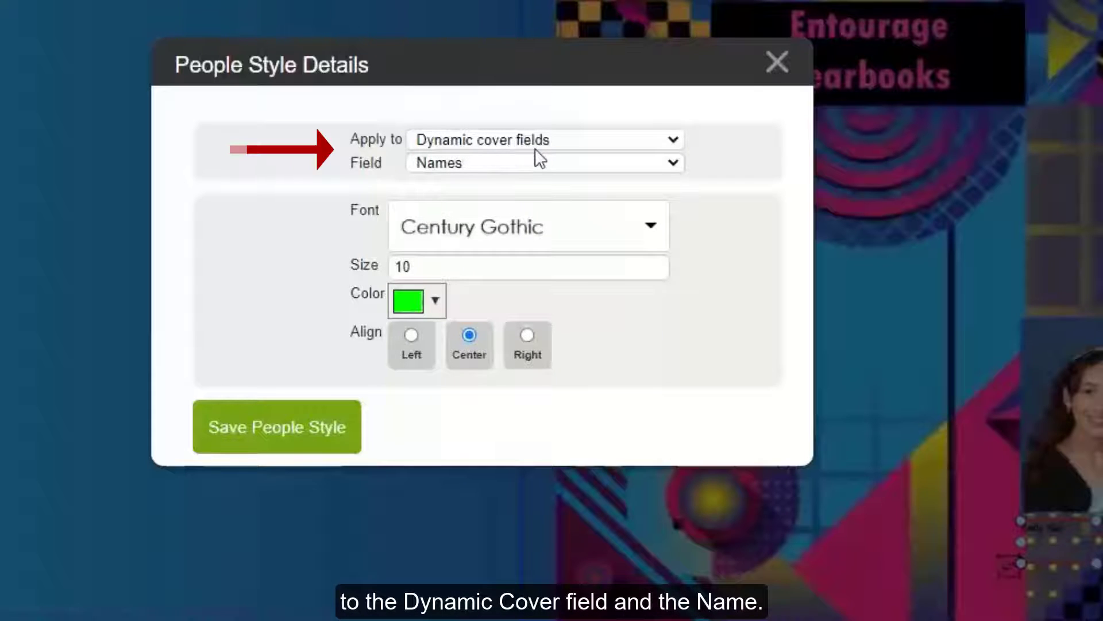
pyautogui.click(315, 411)
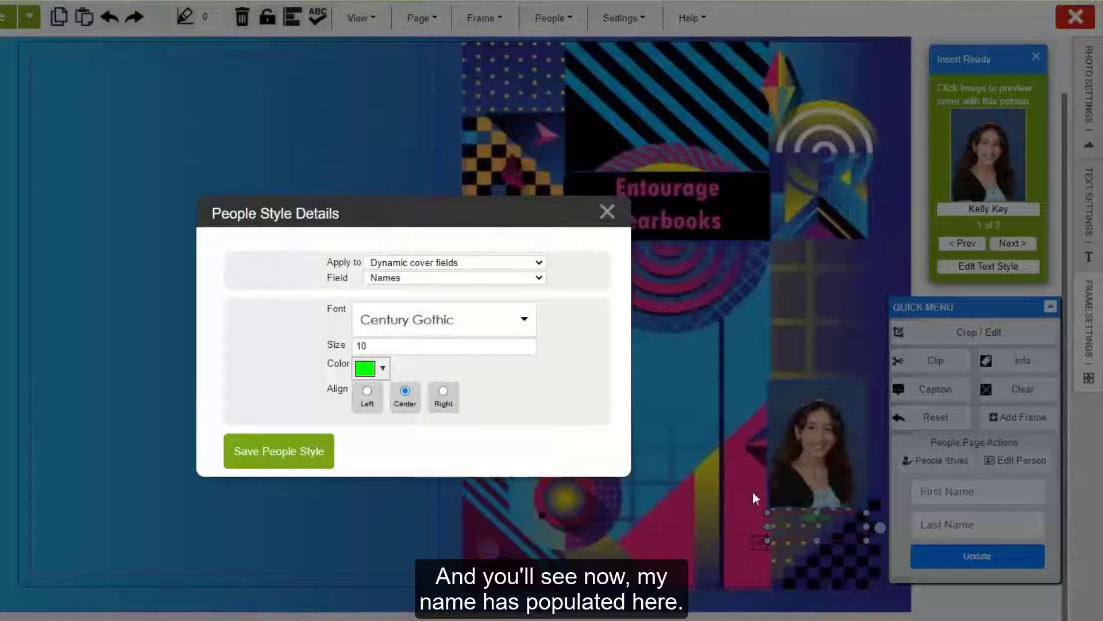
pyautogui.click(603, 212)
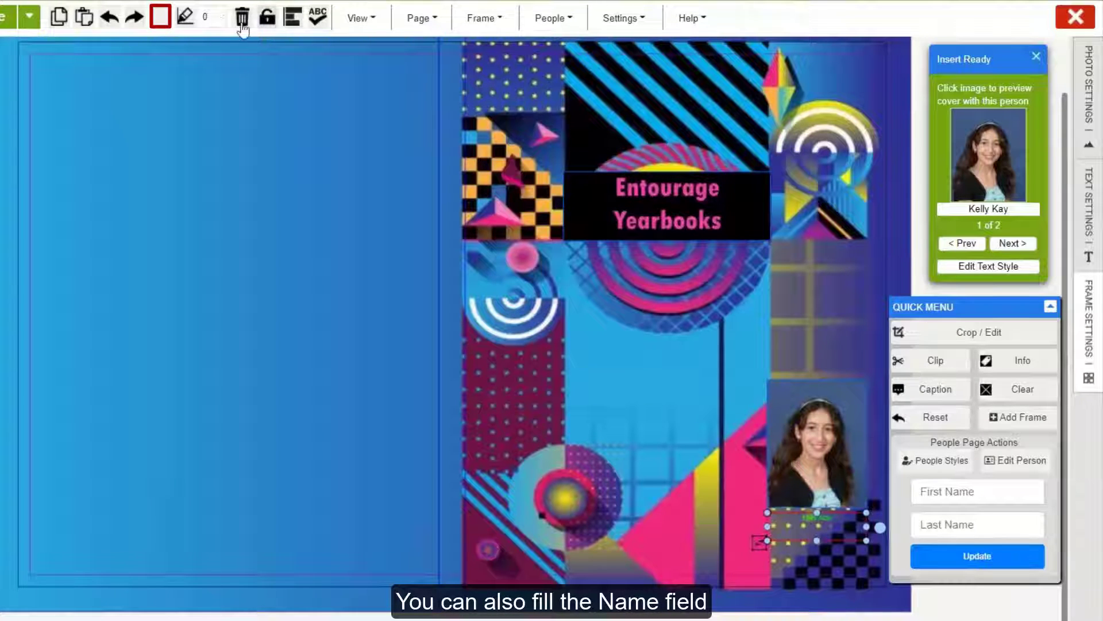
# - Fill the name frame with dark purple and deselect it
pyautogui.click(162, 19)
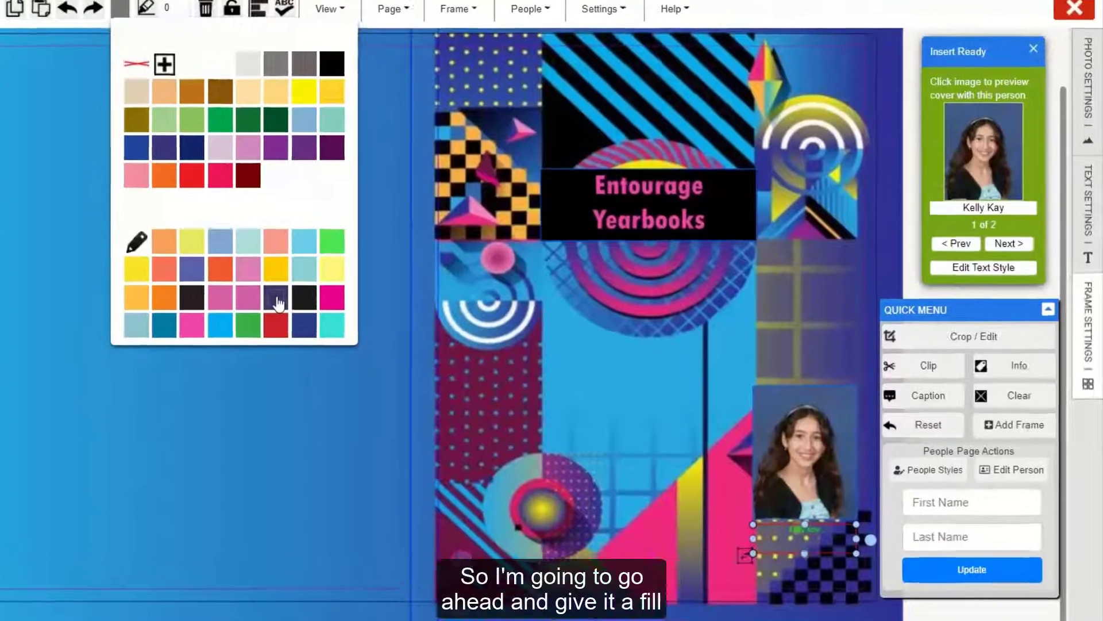
pyautogui.click(322, 300)
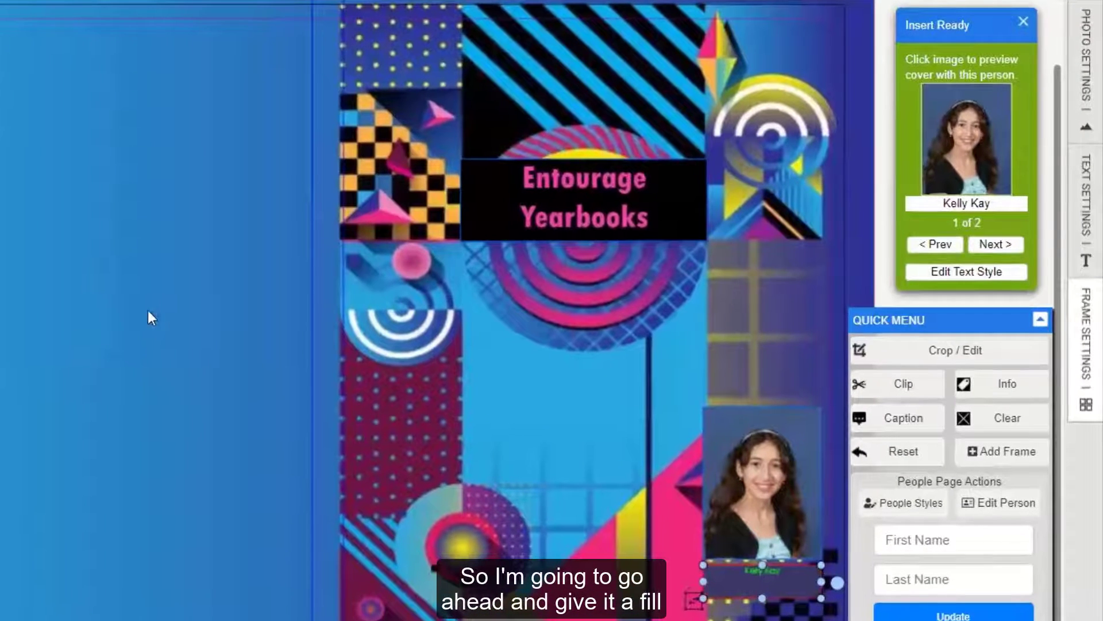
pyautogui.click(499, 477)
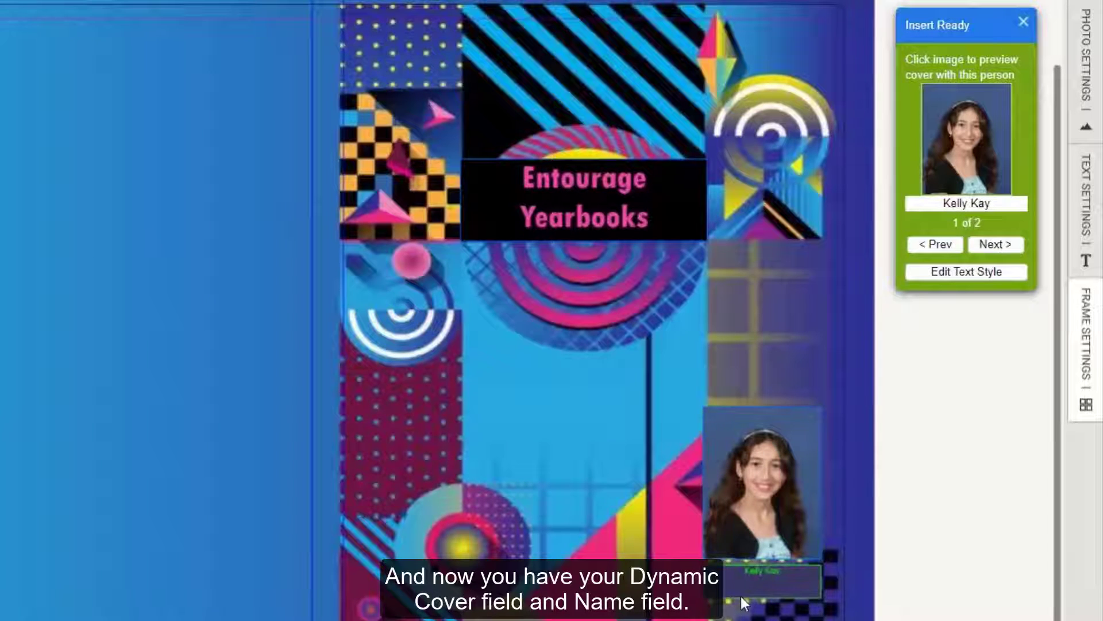
# - Preview the dynamic cover with the next student's photo and name, and save the cover page
pyautogui.click(753, 517)
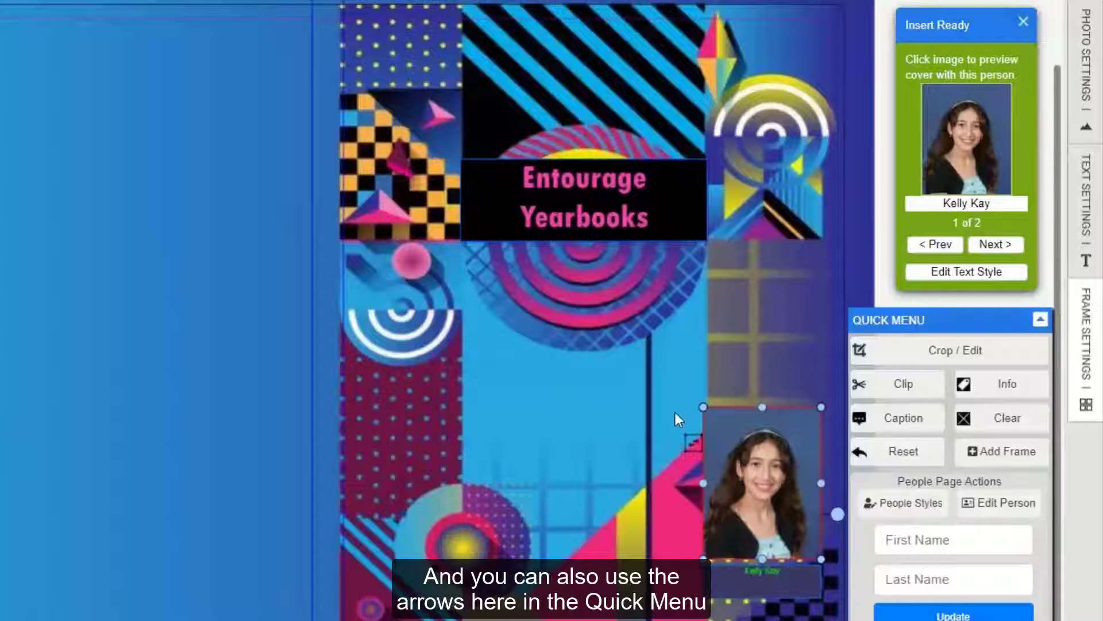
pyautogui.click(985, 248)
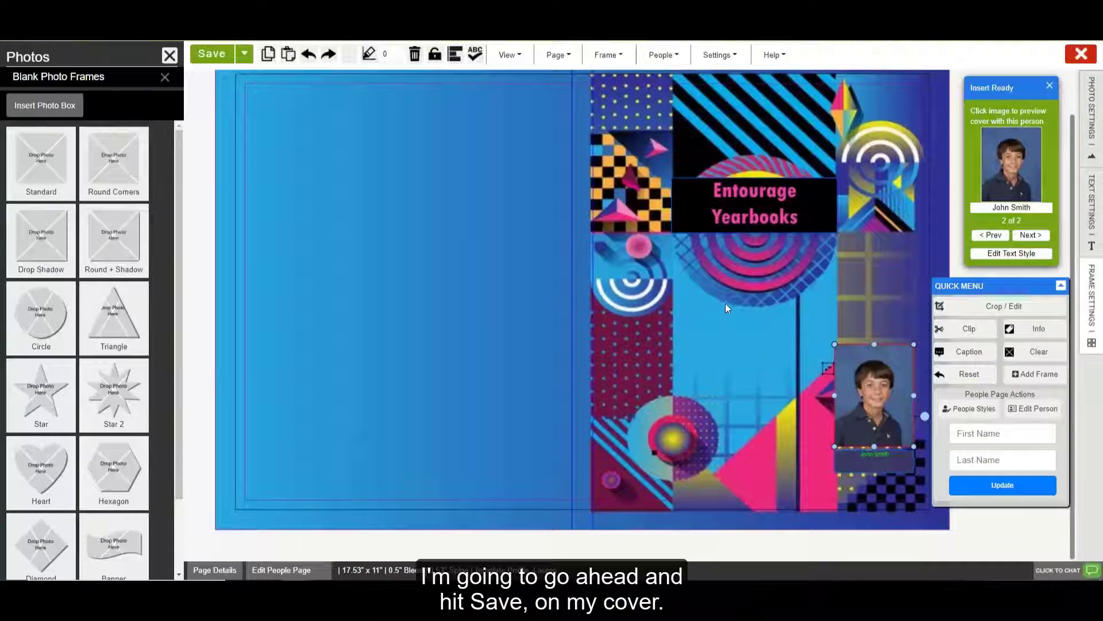
pyautogui.click(209, 55)
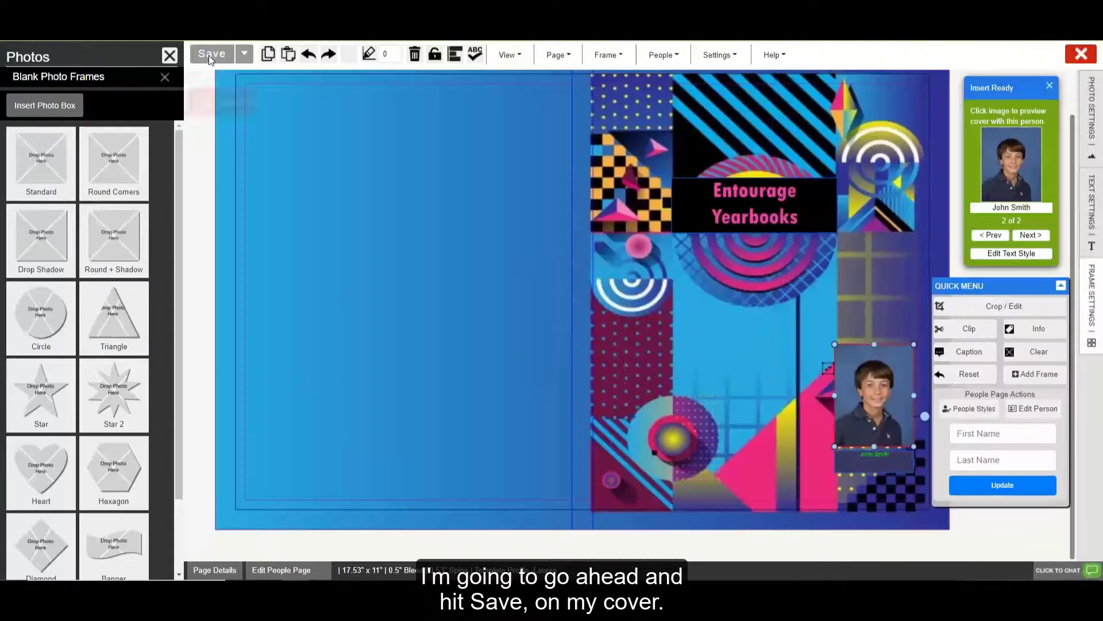
pyautogui.click(168, 59)
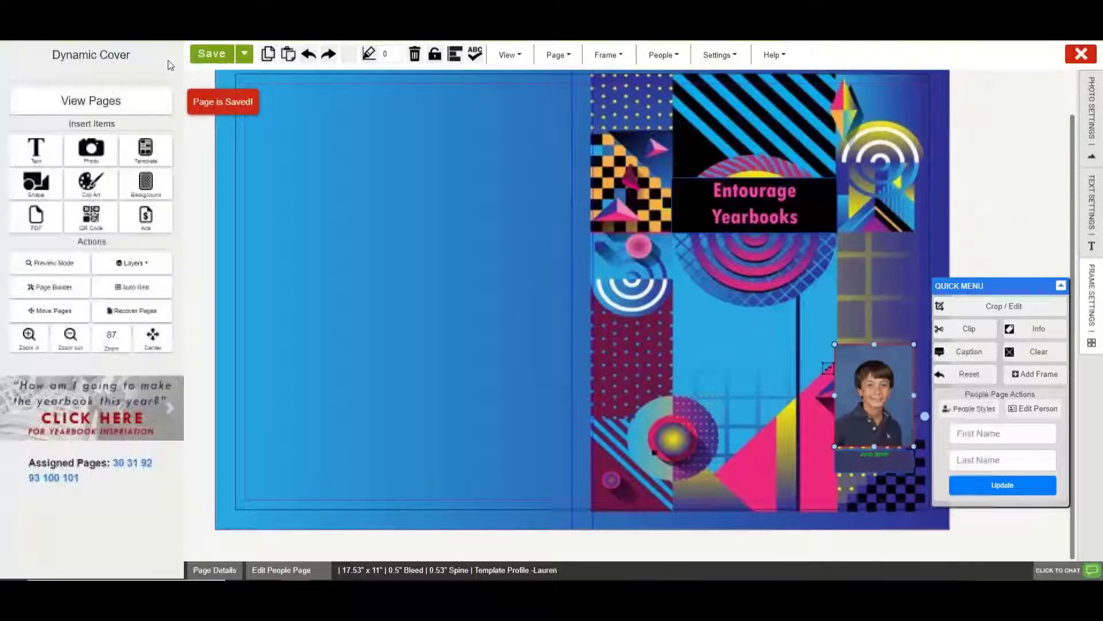
pyautogui.click(726, 275)
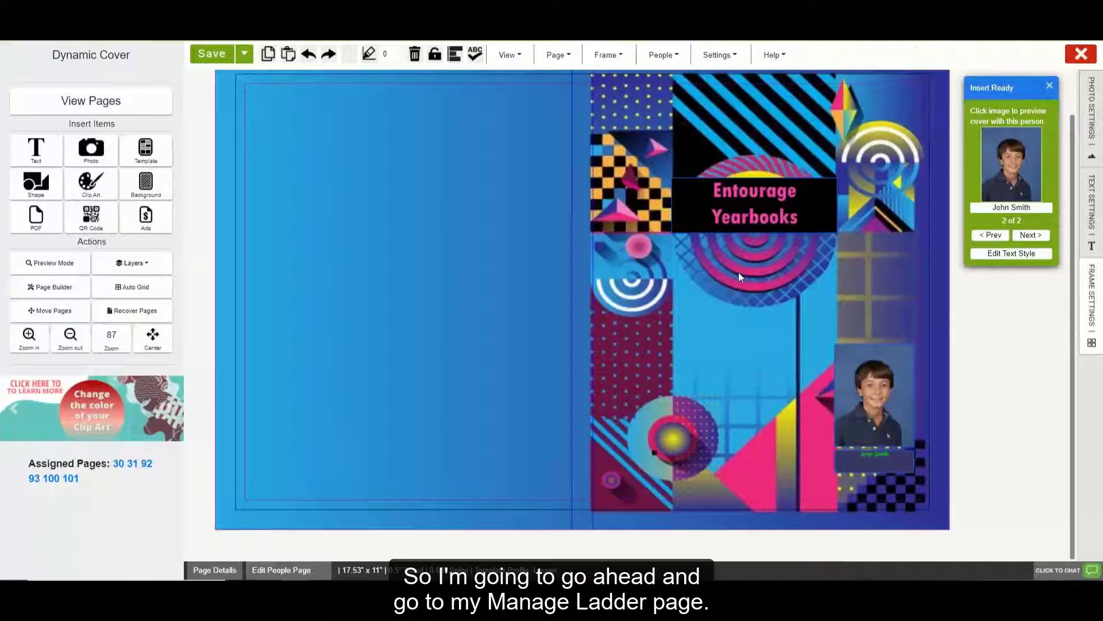
# - Exit the cover editor to the book planning ladder and open the Approve Cover step of the production approval
pyautogui.click(1082, 55)
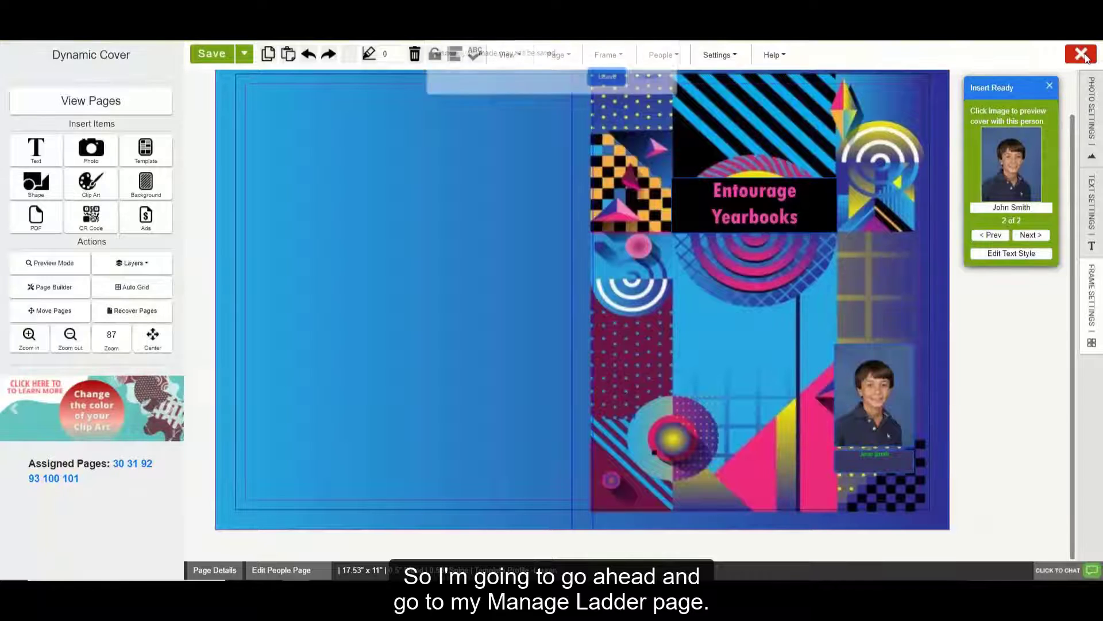
pyautogui.click(600, 75)
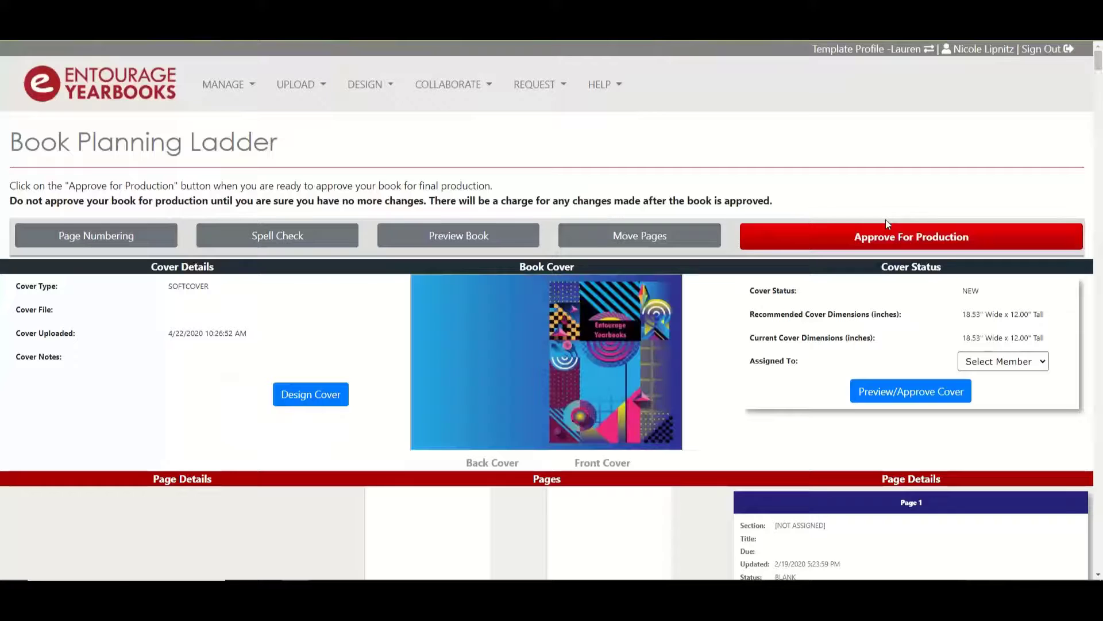
pyautogui.click(899, 246)
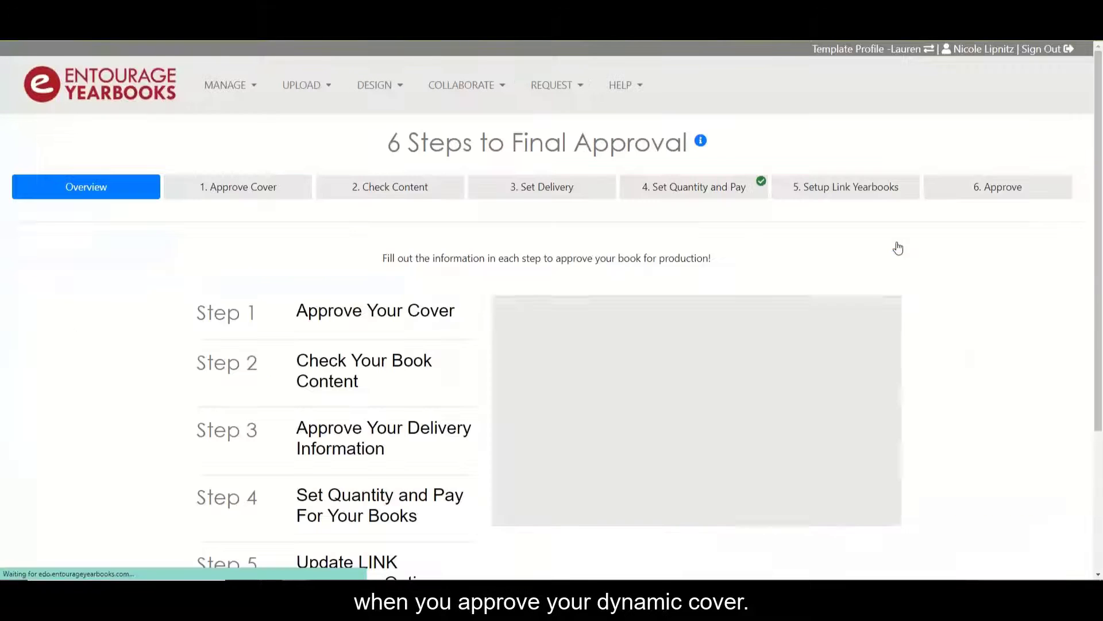
pyautogui.click(219, 193)
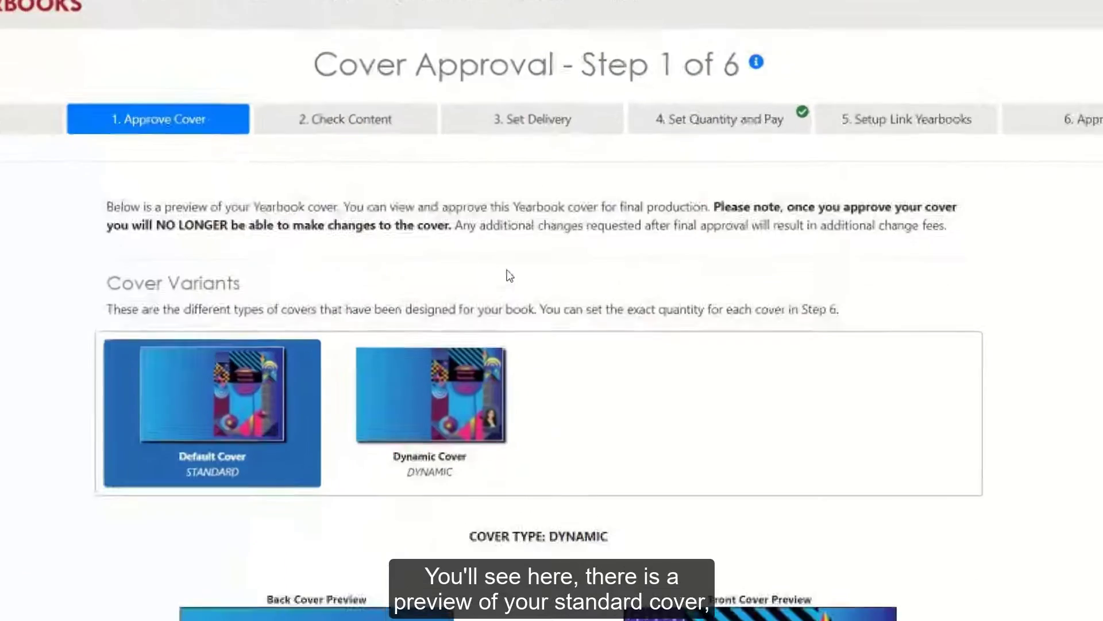
# - Select the Dynamic Cover variant and review its front, back, spine and full cover previews with bleeds
pyautogui.scroll(-4, 517, 314)
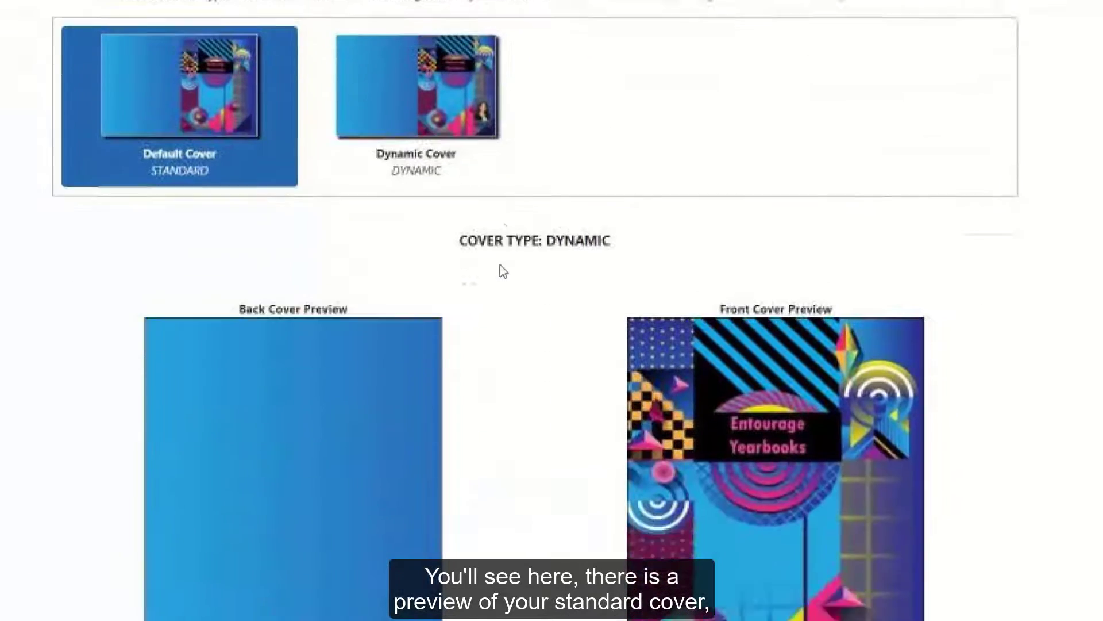
pyautogui.scroll(-1, 167, 167)
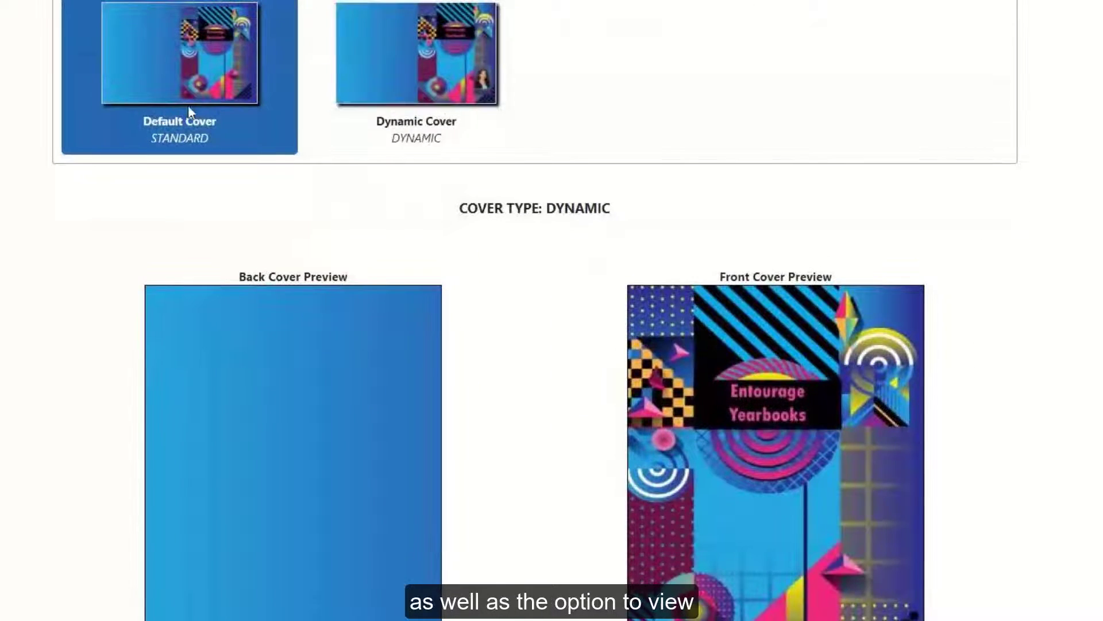
pyautogui.click(456, 95)
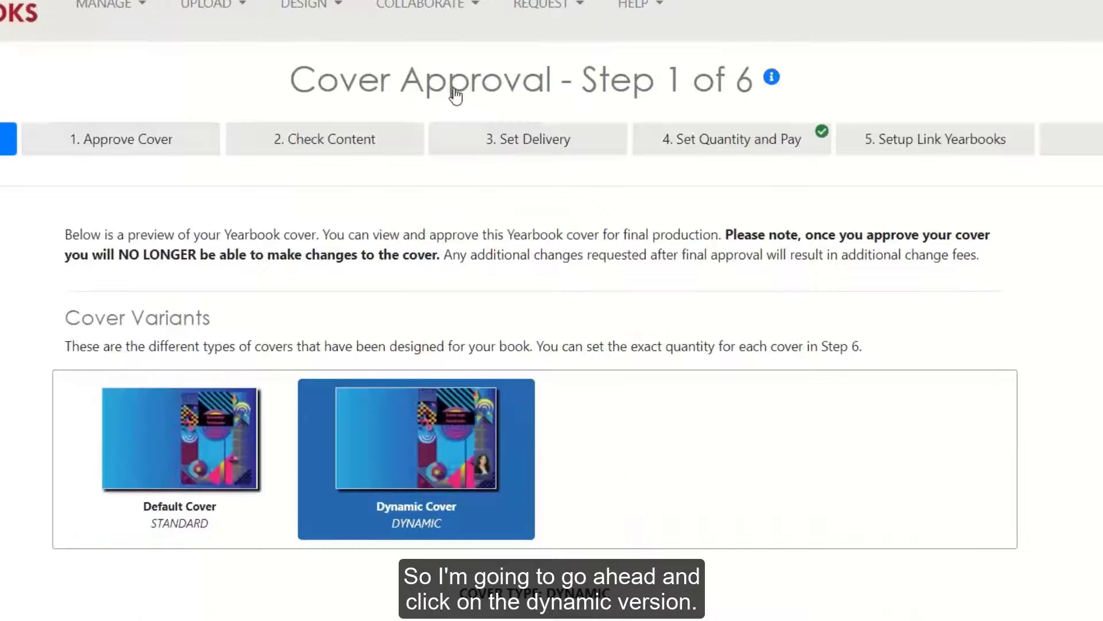
pyautogui.scroll(-5, 1076, 303)
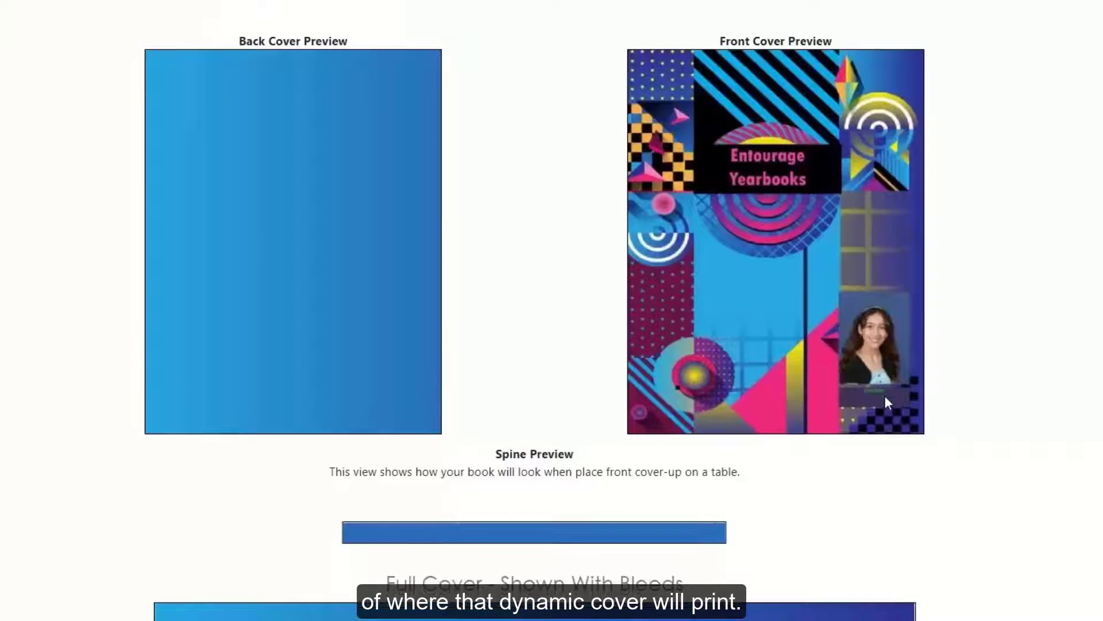
pyautogui.scroll(-5, 884, 399)
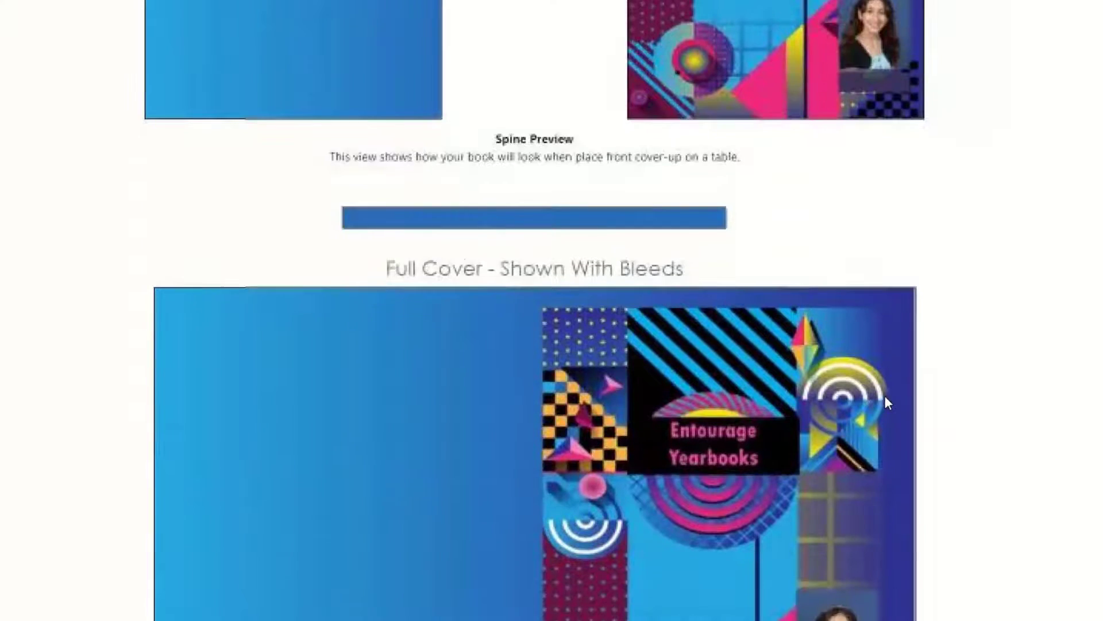
pyautogui.scroll(-4, 885, 395)
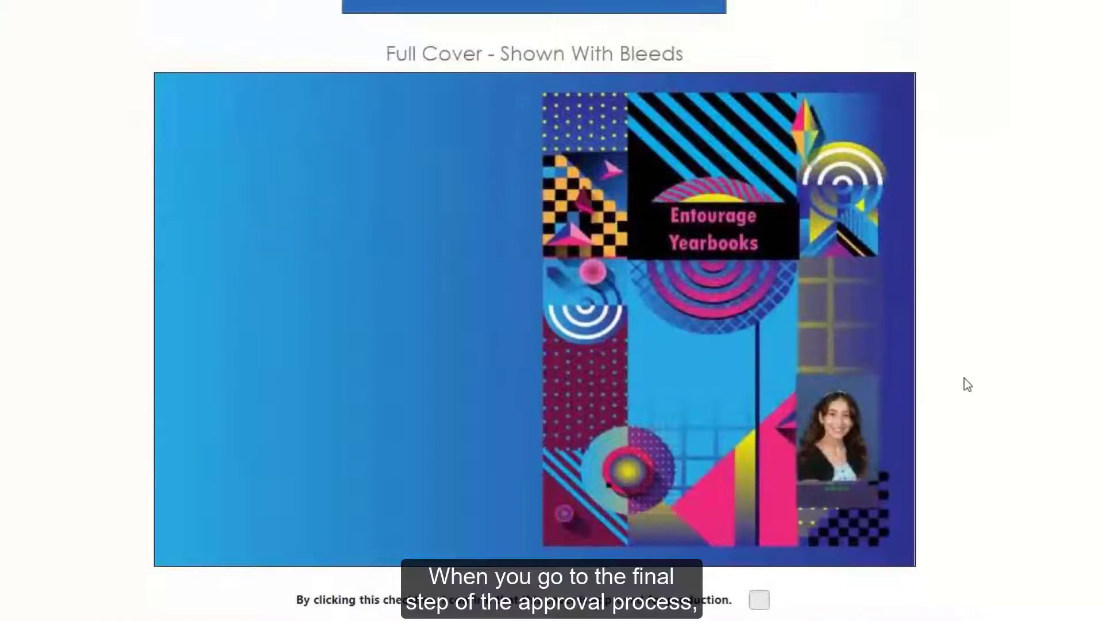
pyautogui.scroll(15, 965, 382)
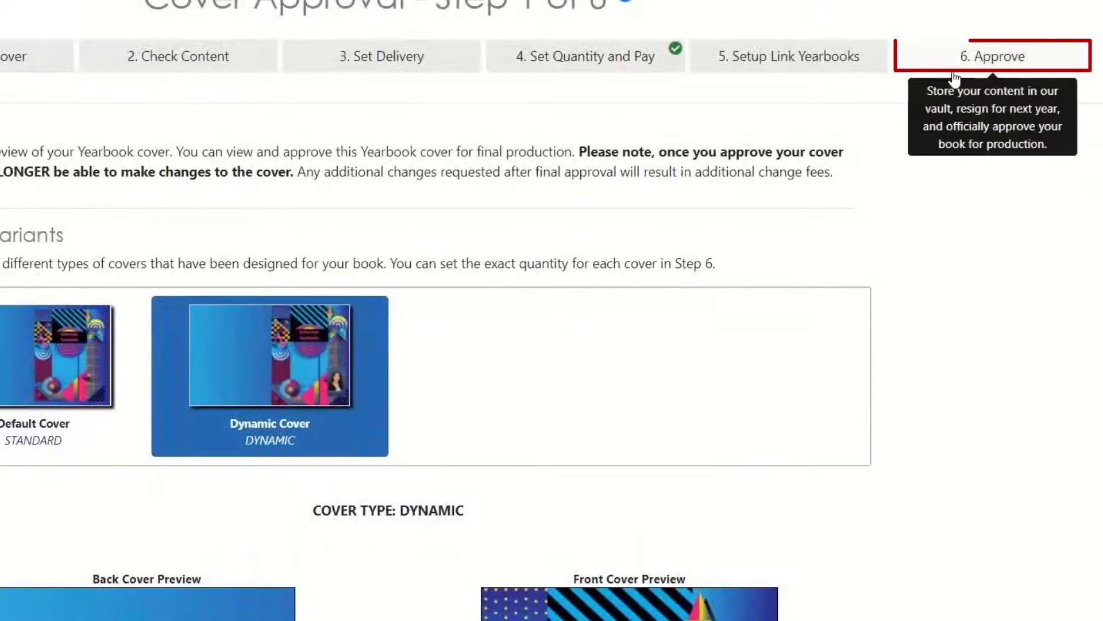
# - Go to the final Approve step and view the previews of the personalized dynamic covers
pyautogui.click(954, 74)
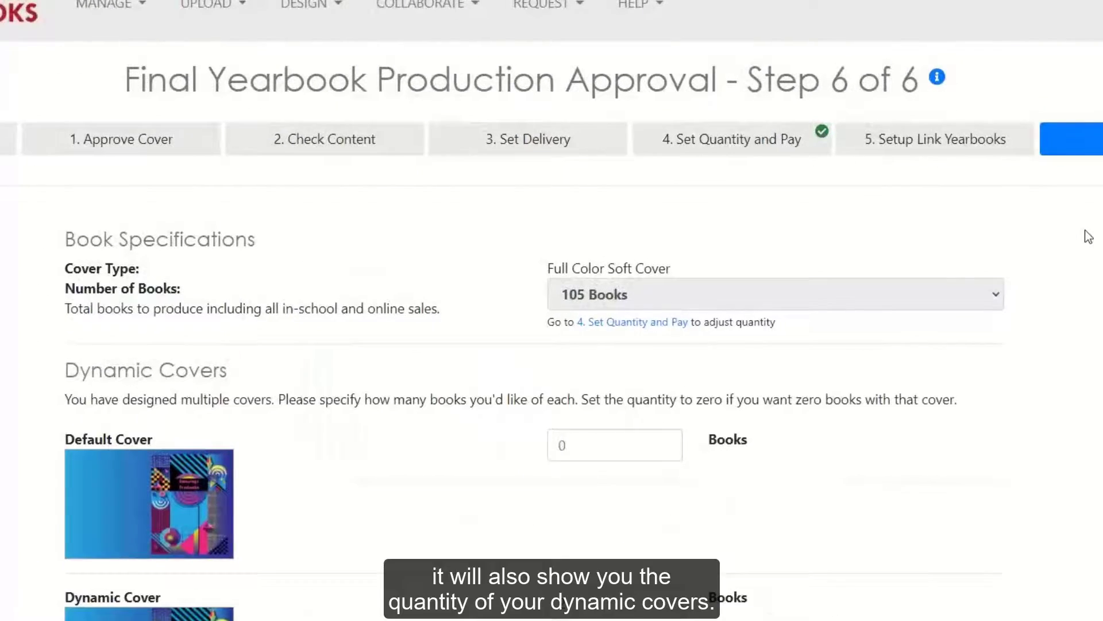
pyautogui.scroll(-7, 1088, 236)
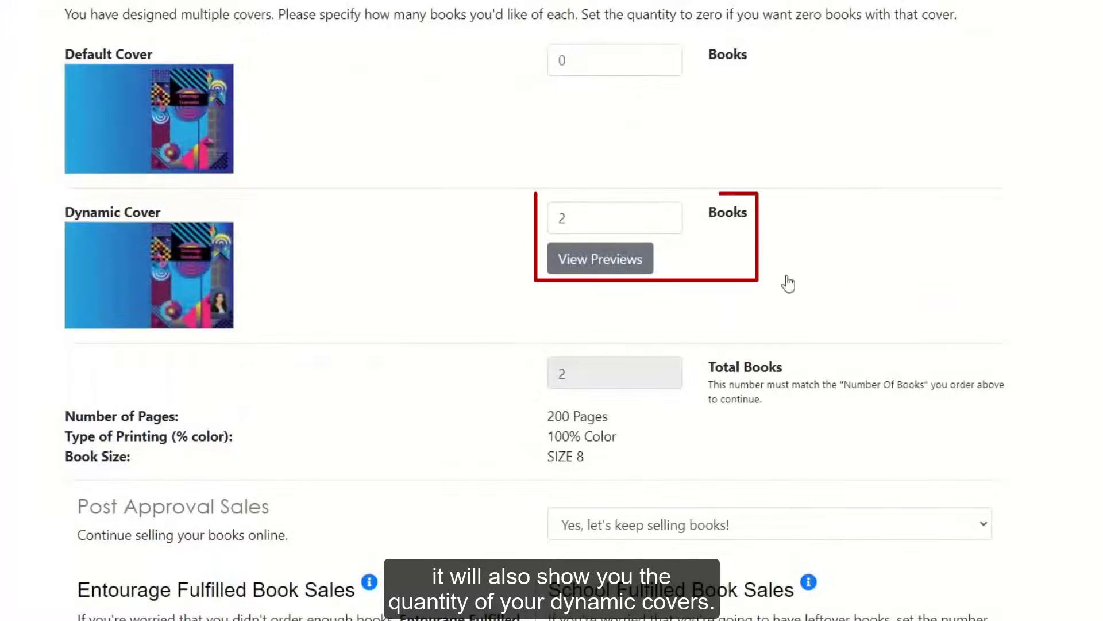
pyautogui.click(608, 261)
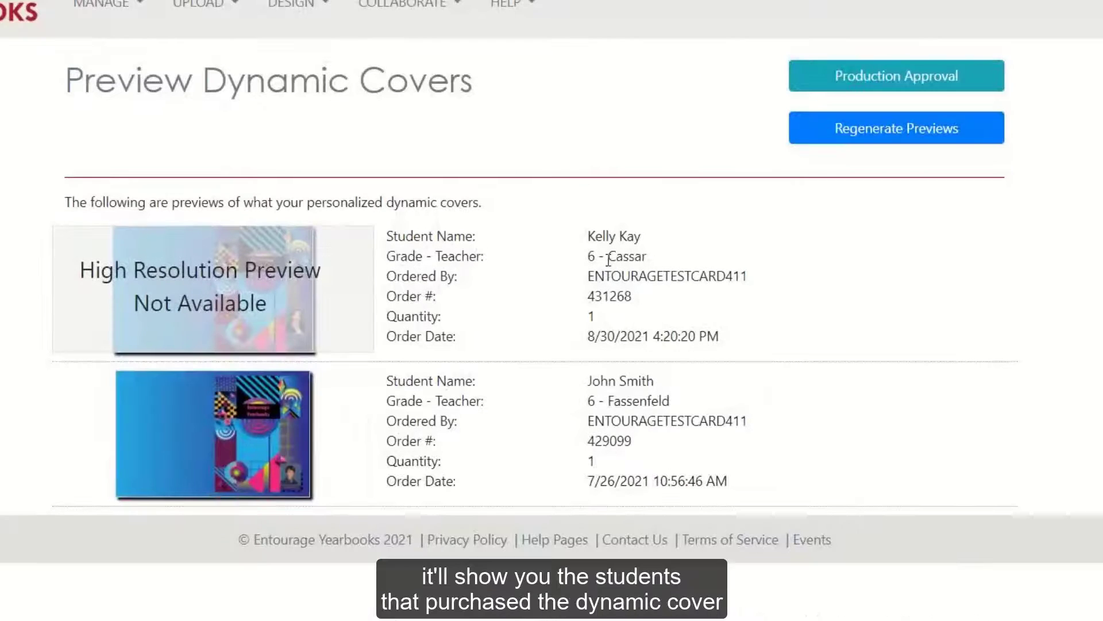